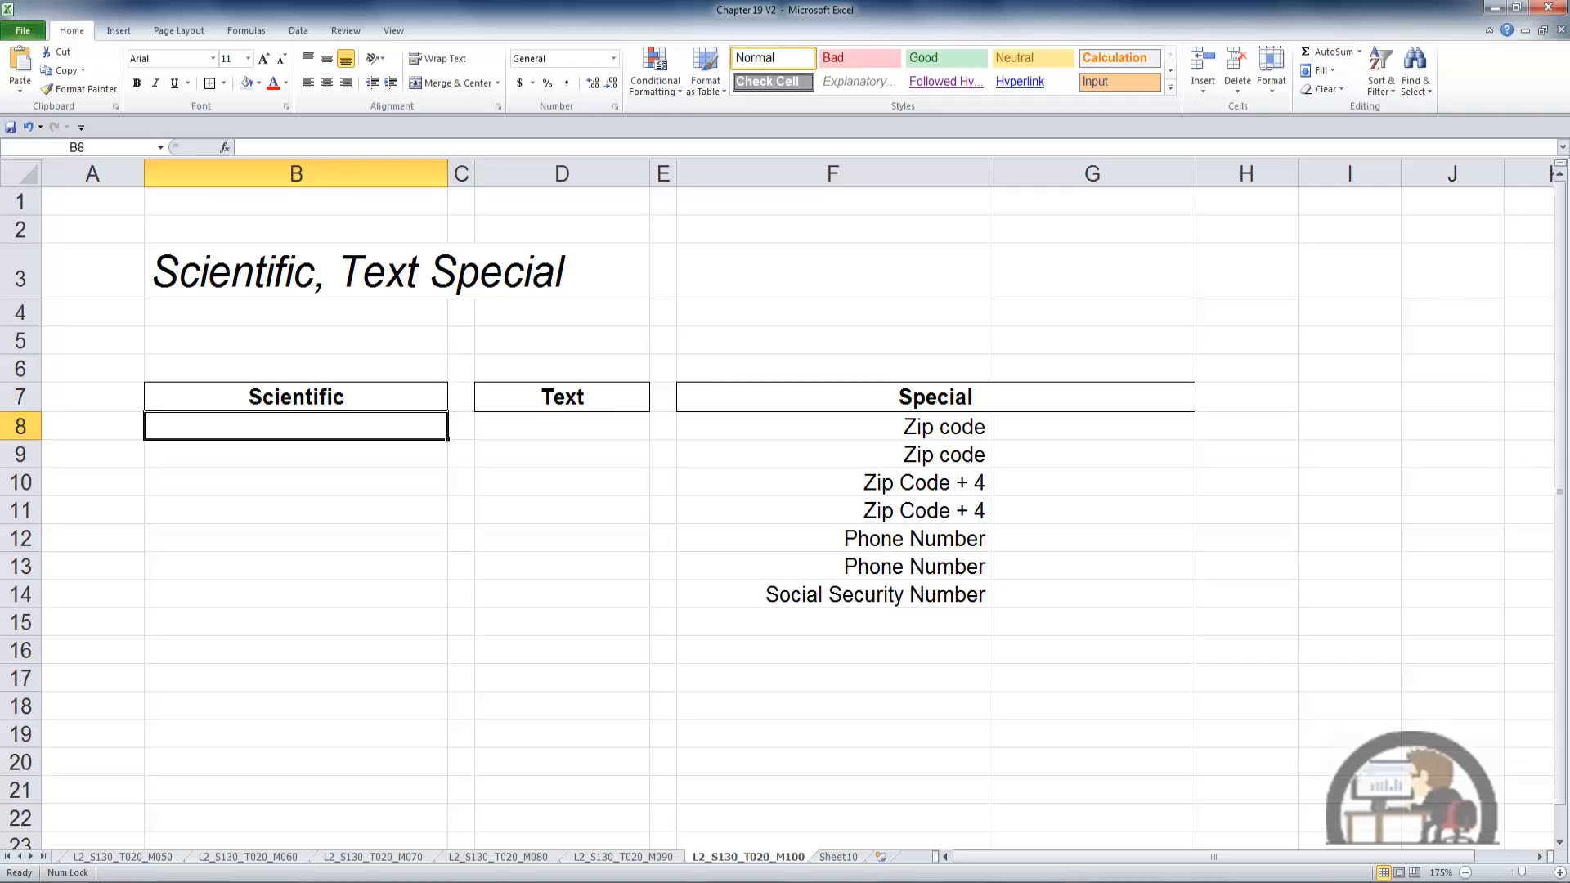
type("12345")
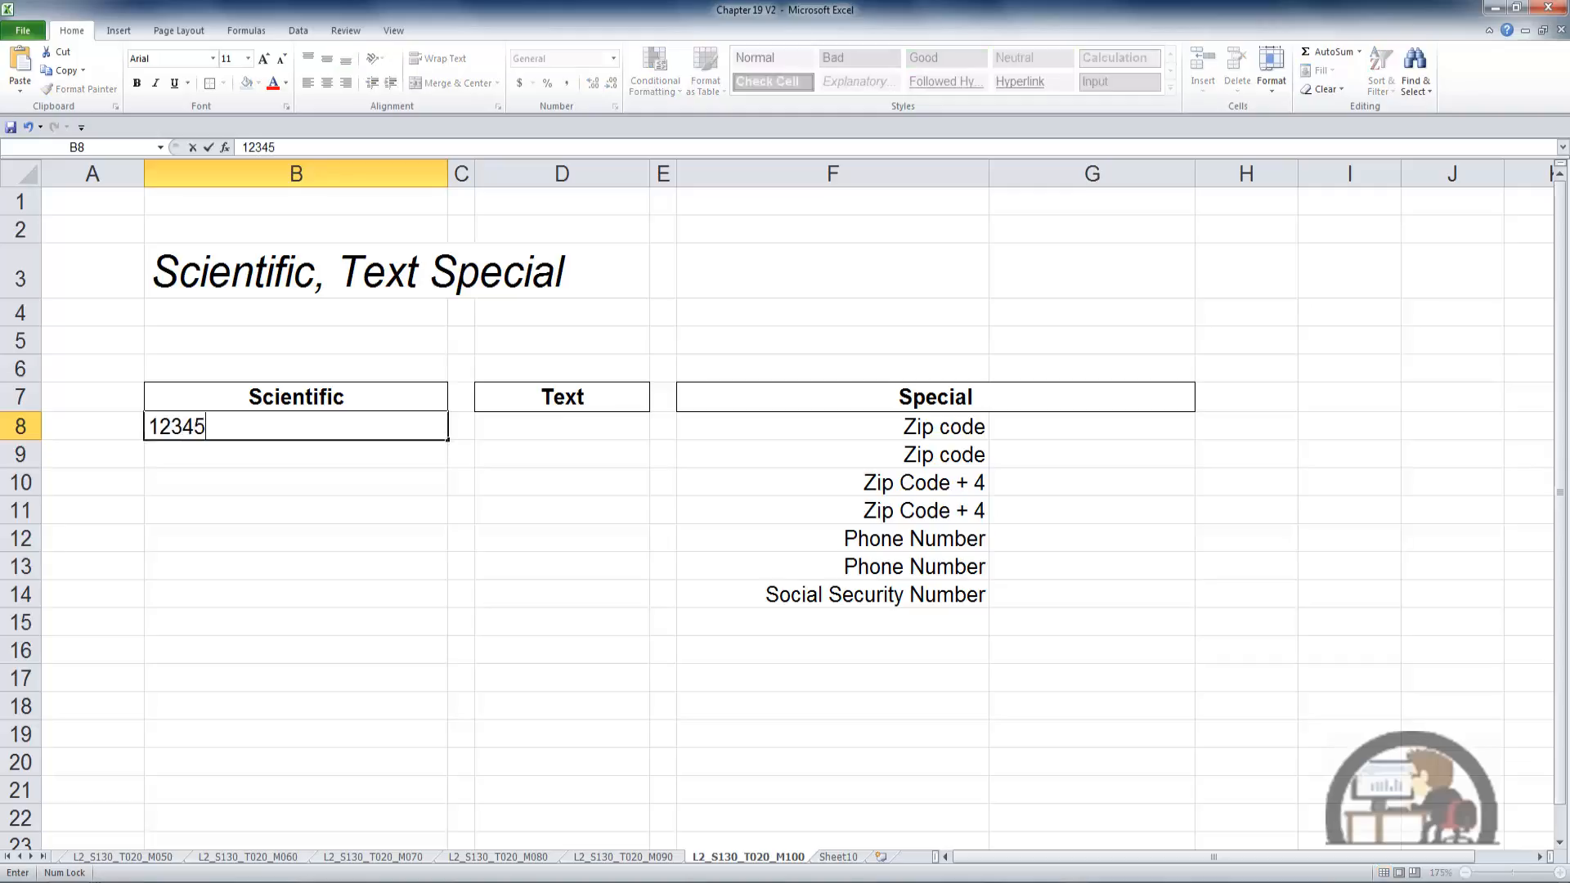
type("6789112")
key("Return")
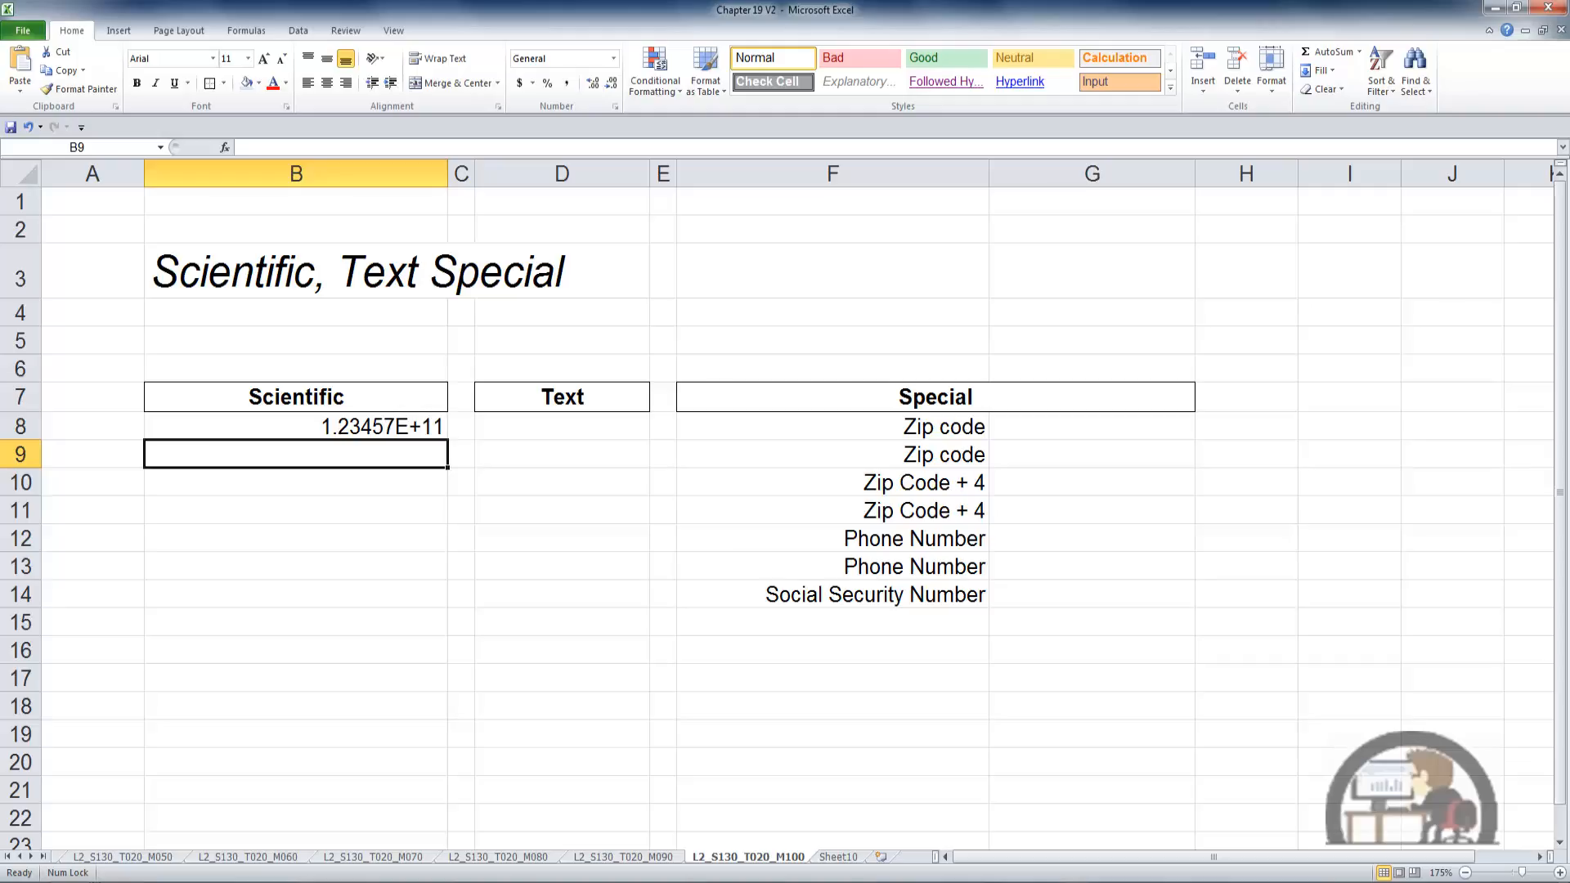
type("123")
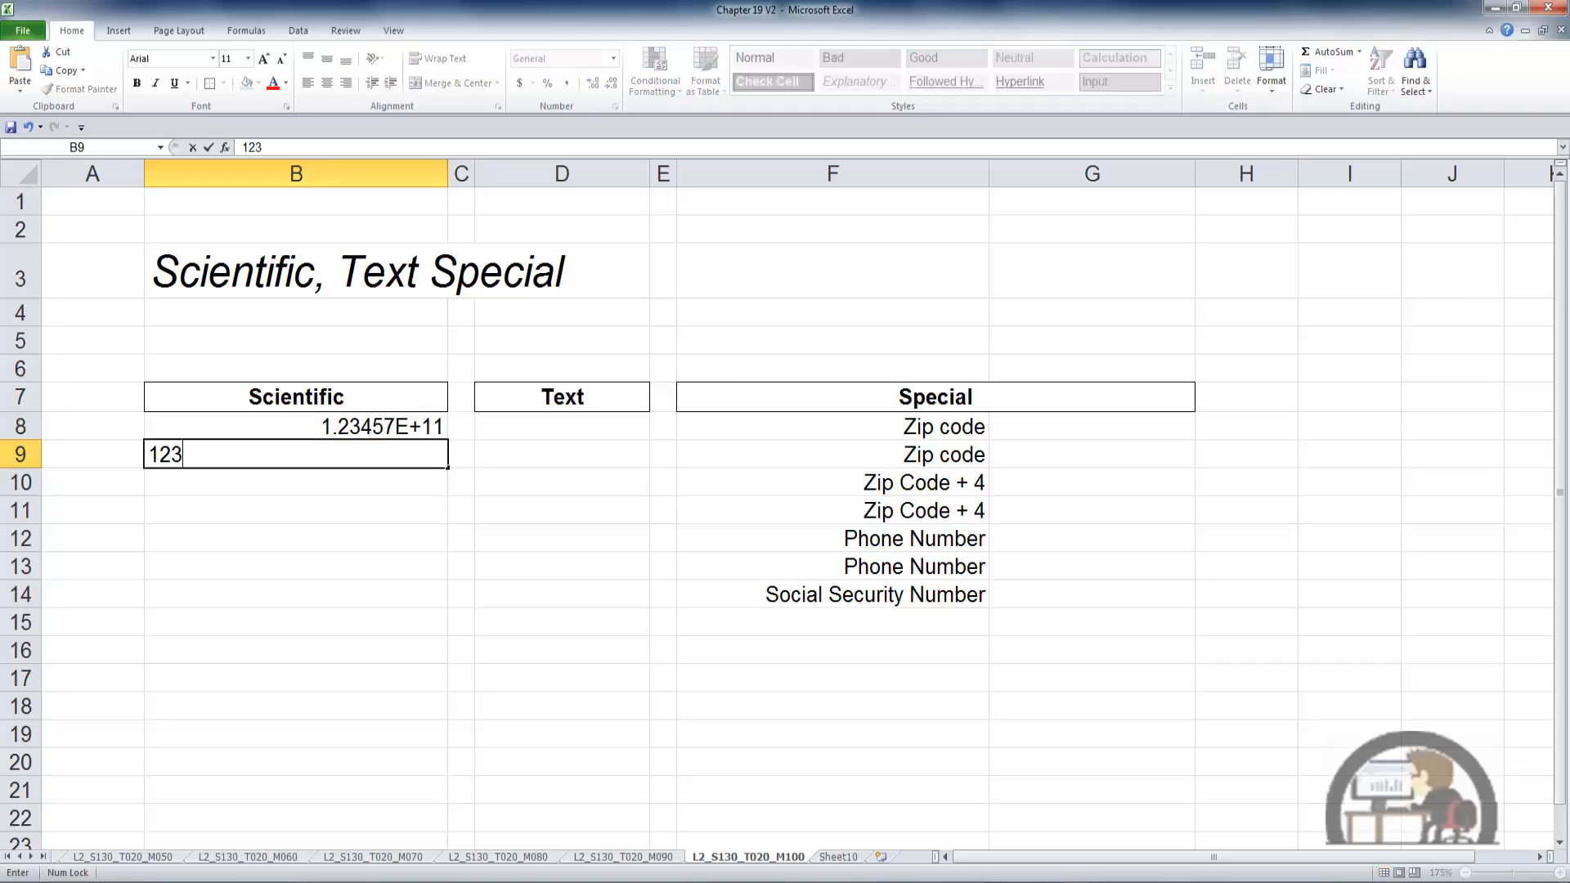
type("456789112")
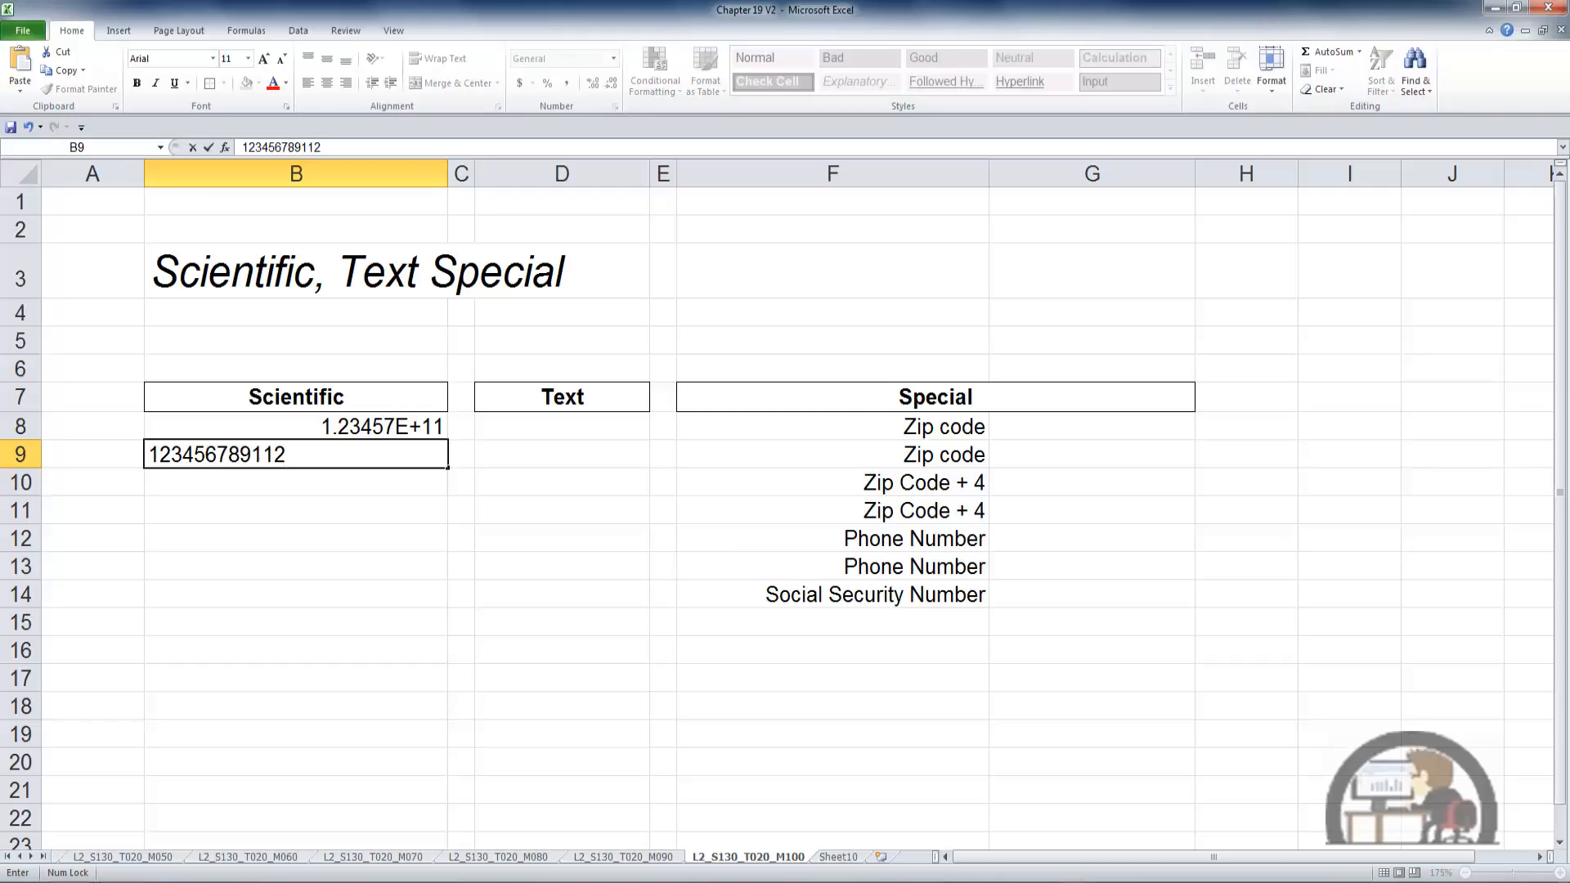
key("ctrl+Return")
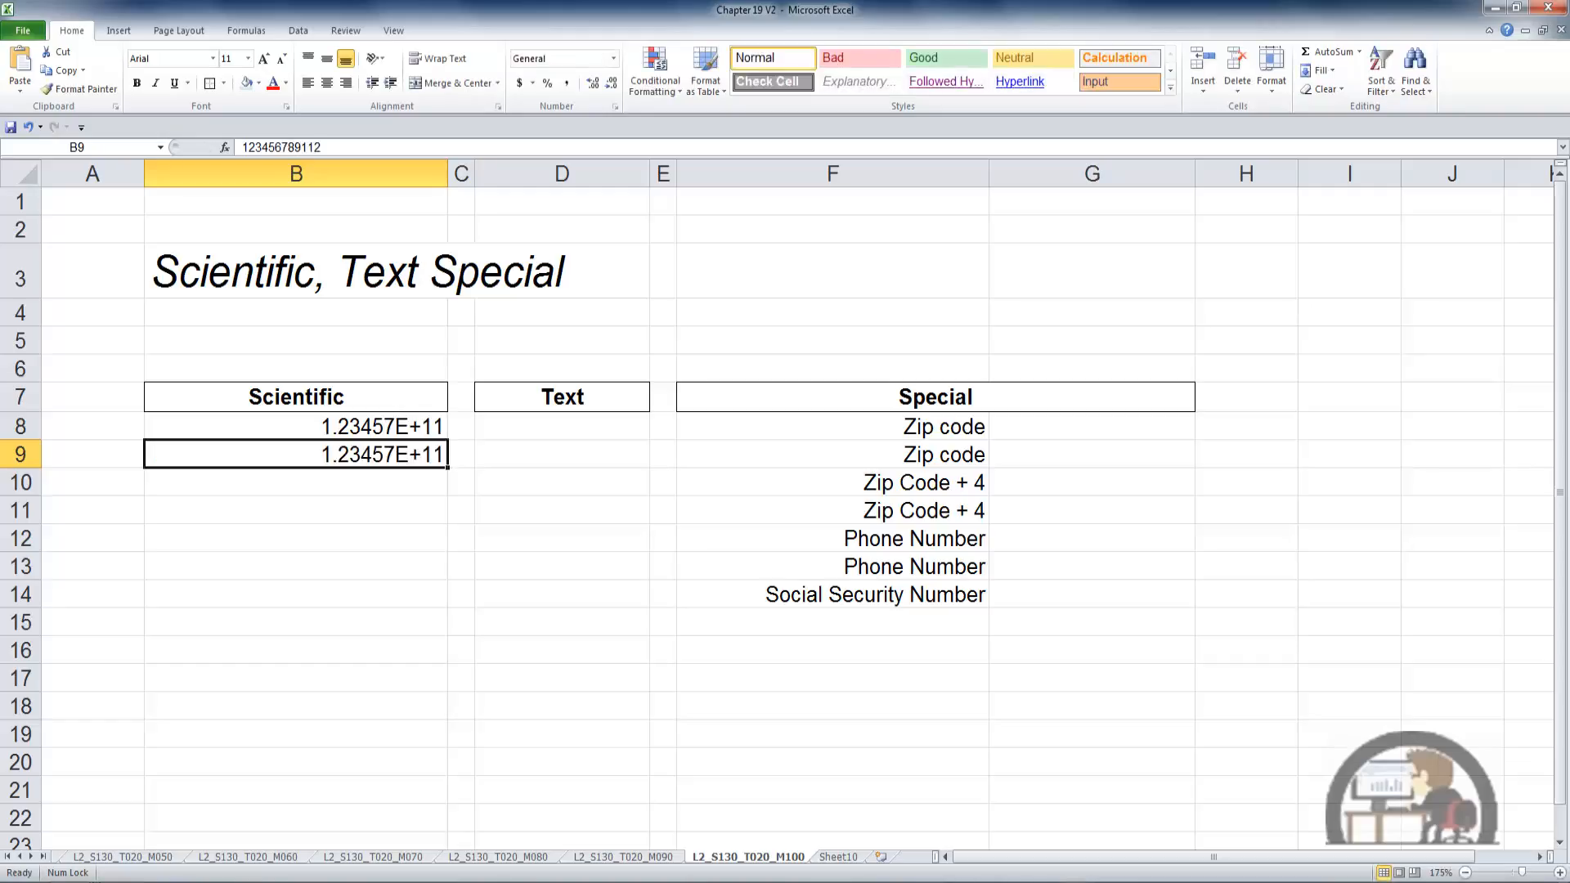
left_click(613, 58)
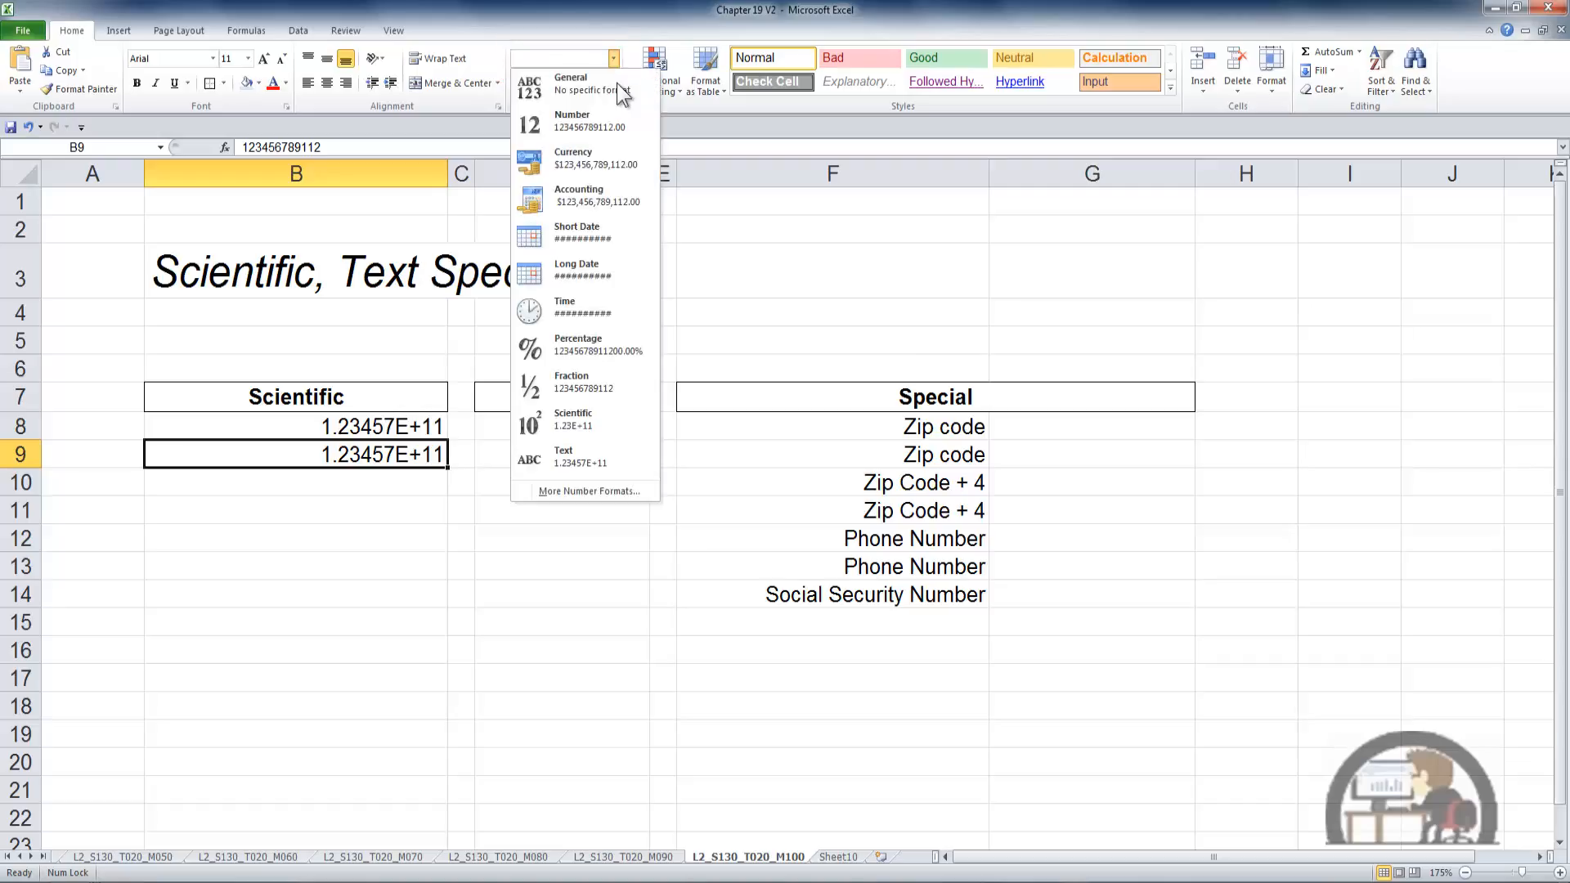
left_click(582, 421)
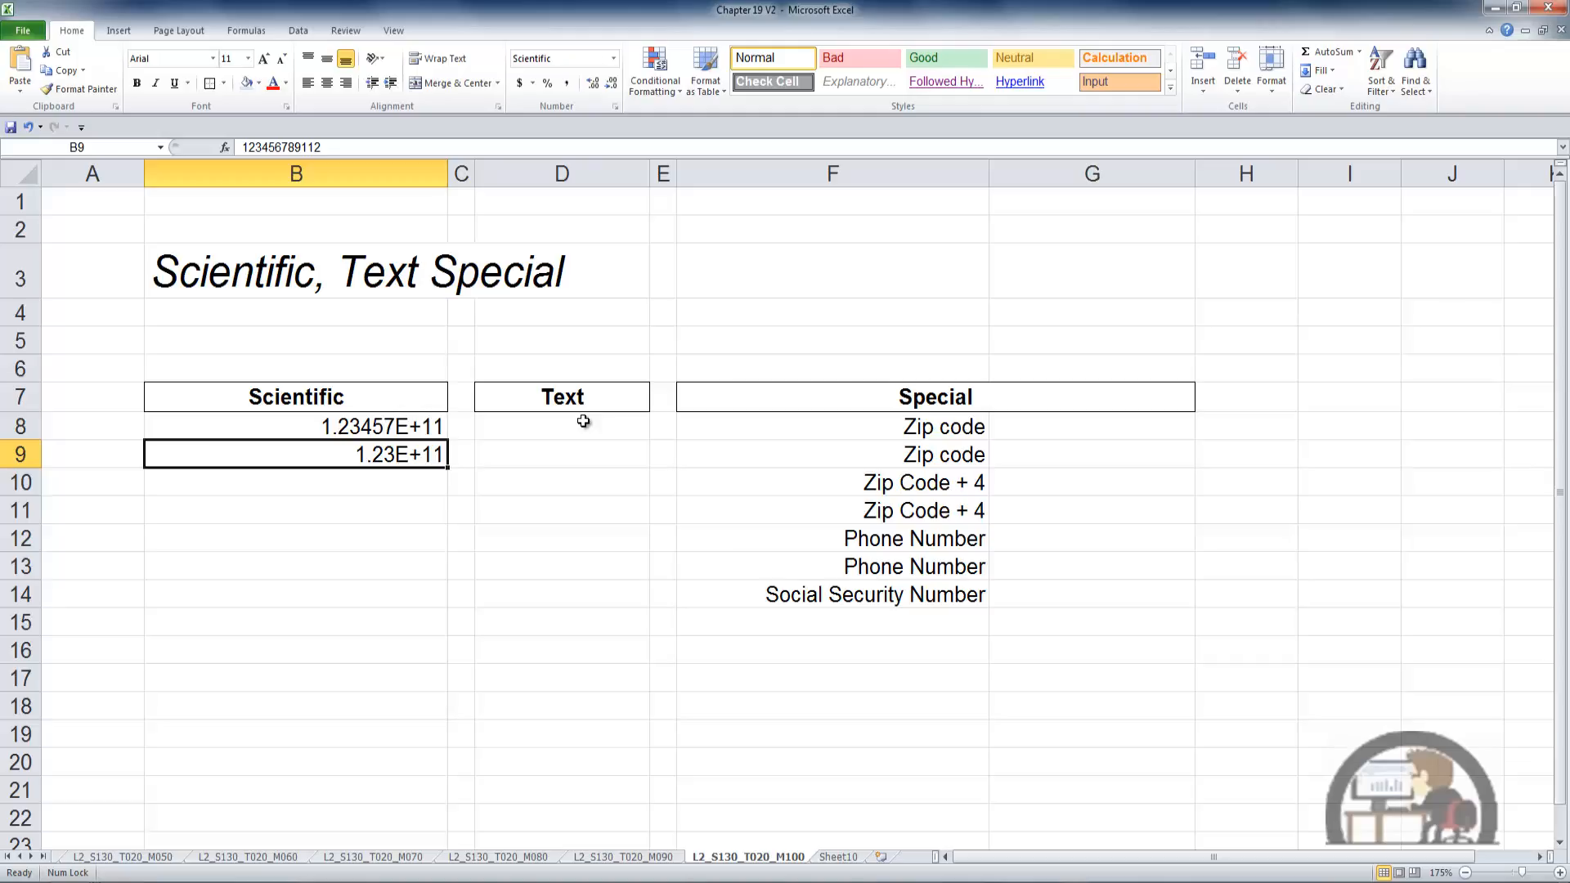
Step: Increase the decimals shown in B9 by three places, and decrease them by three again
left_click(596, 85)
left_click(595, 85)
left_click(596, 85)
left_click(611, 82)
left_click(611, 81)
left_click(611, 82)
Step: Enter "The" in cell D8 under the Text heading and apply the Text number format to the cell
left_click(582, 425)
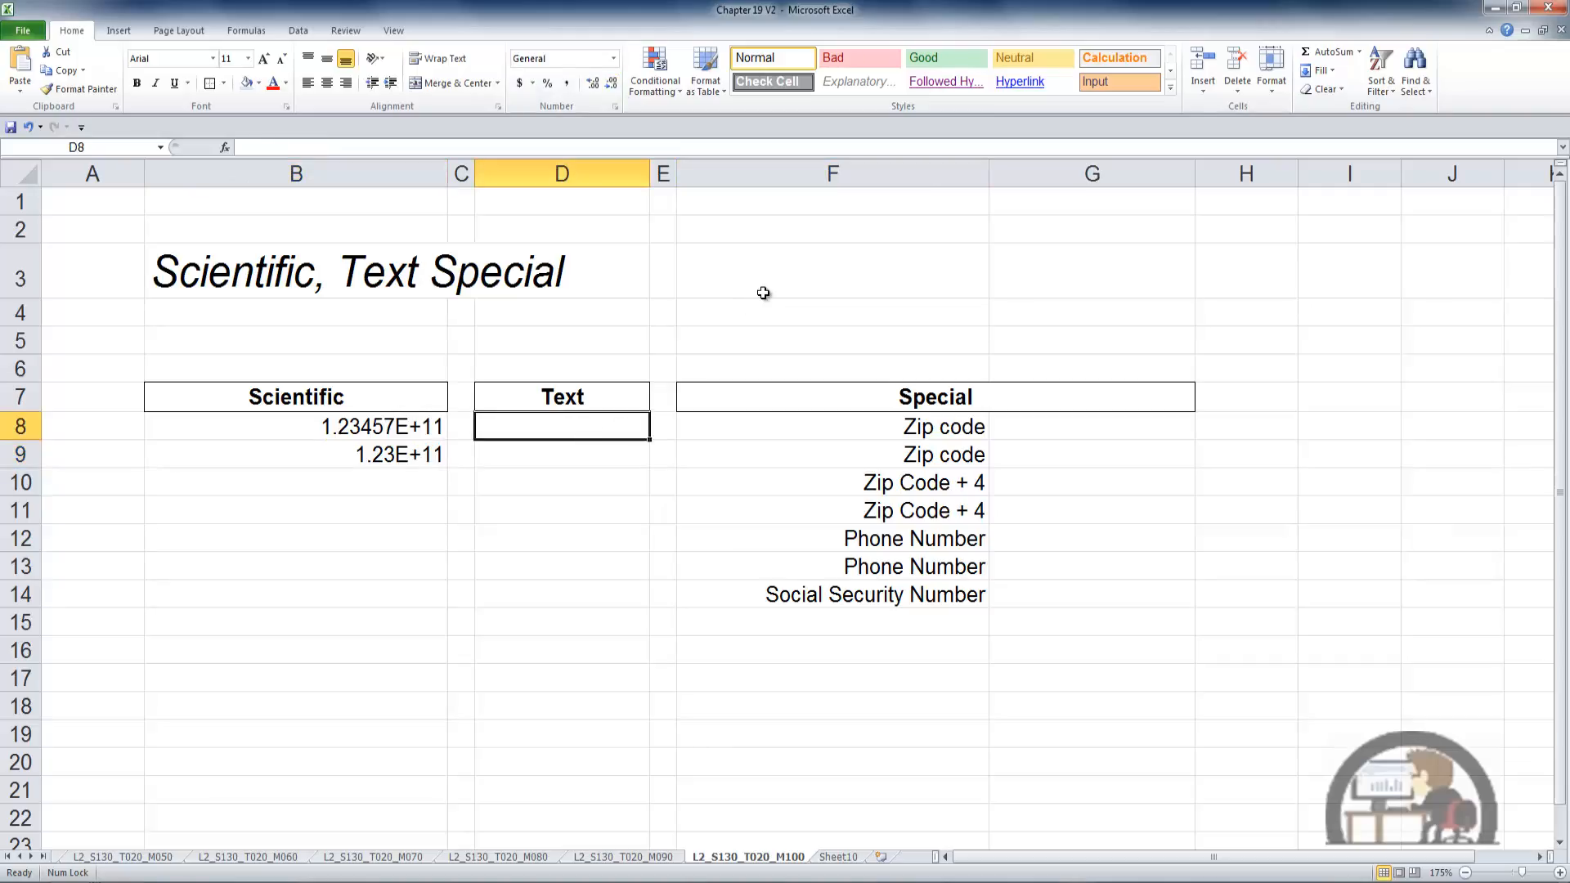
type("The")
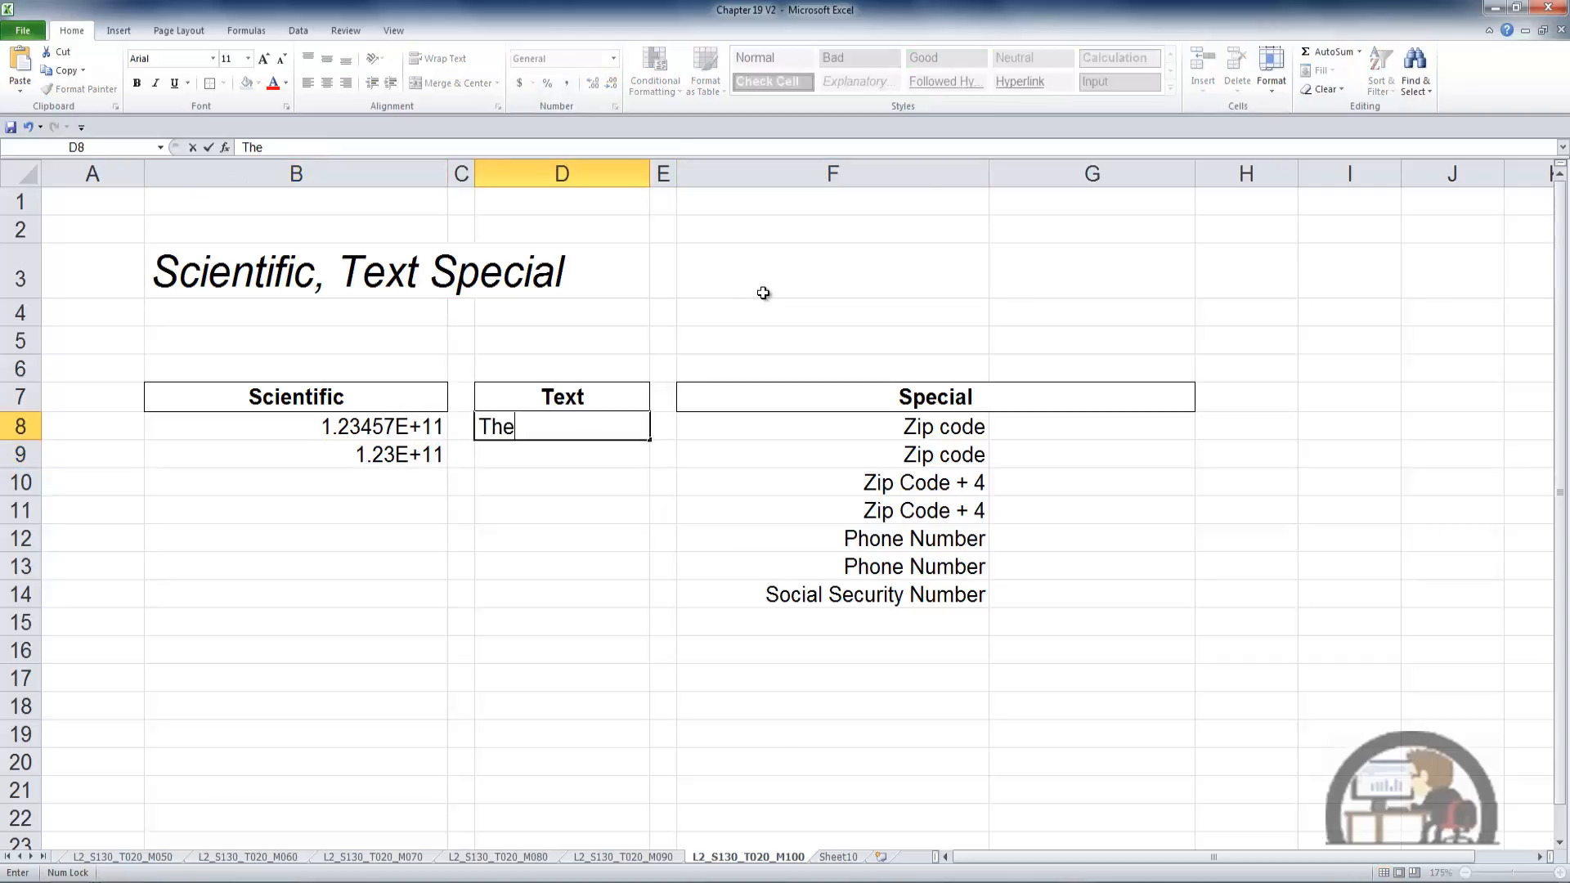
key("ctrl+Return")
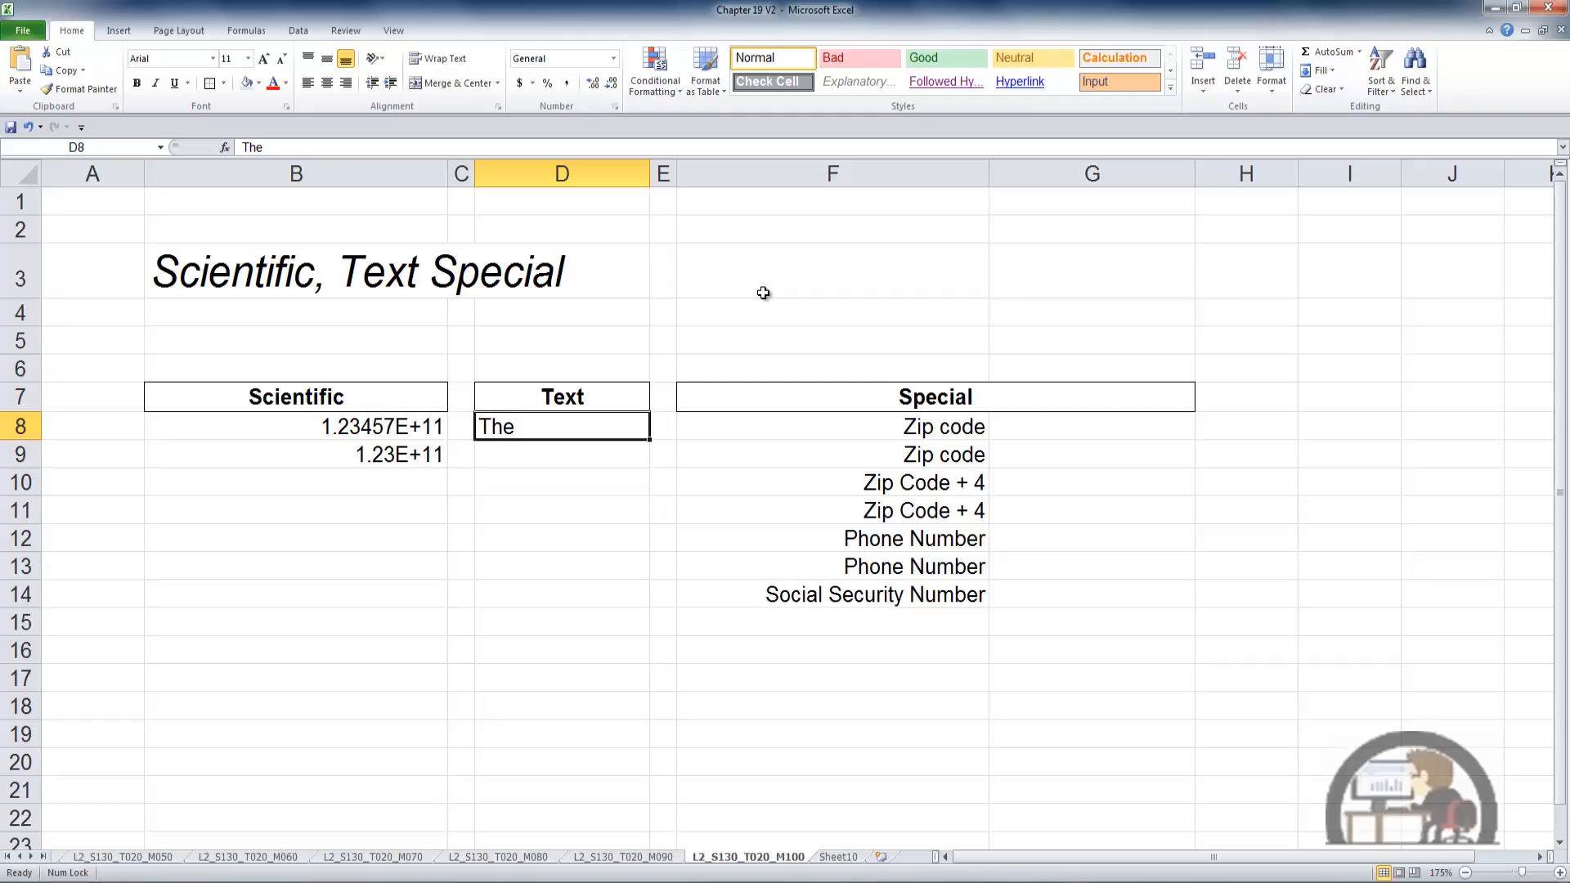
left_click(614, 58)
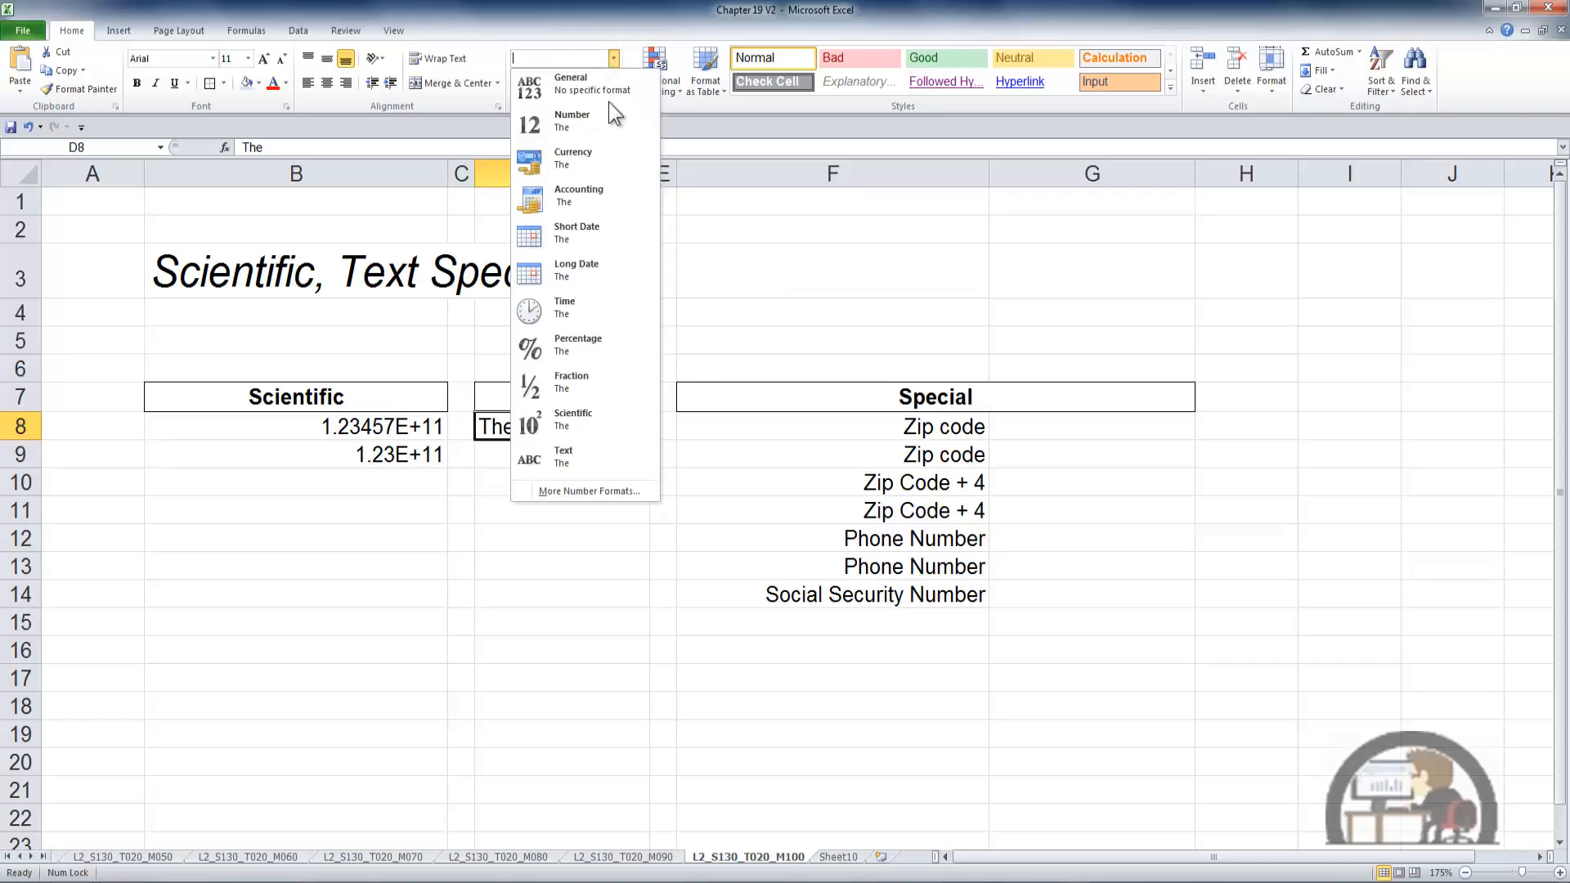
left_click(582, 463)
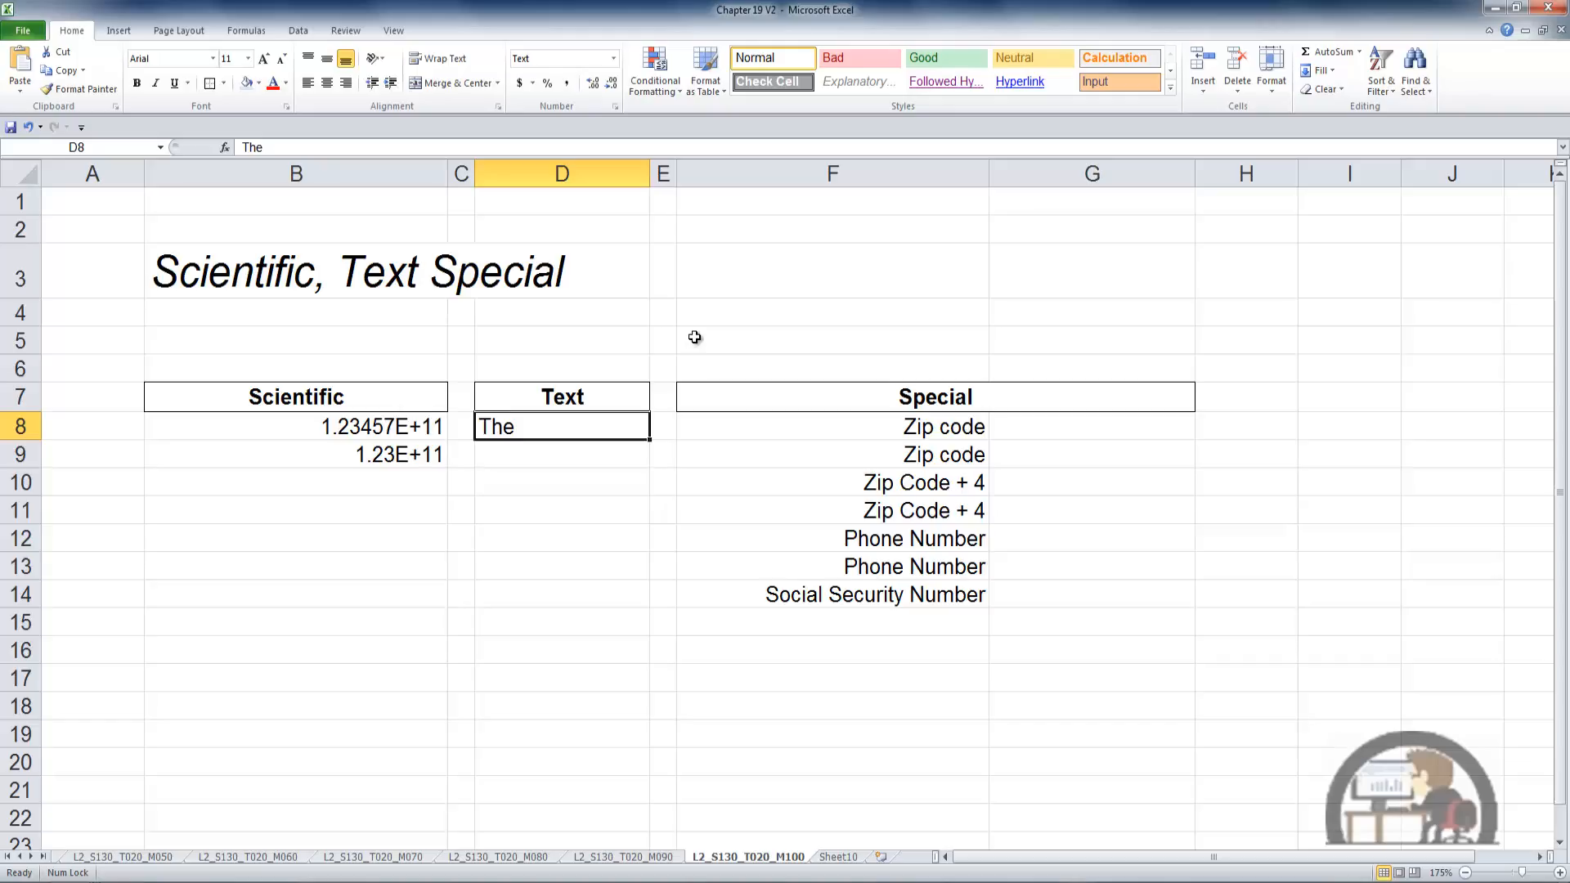
Step: Replace the content of D8 with 0012 and enter 0012 in D9 for comparison
type("0012")
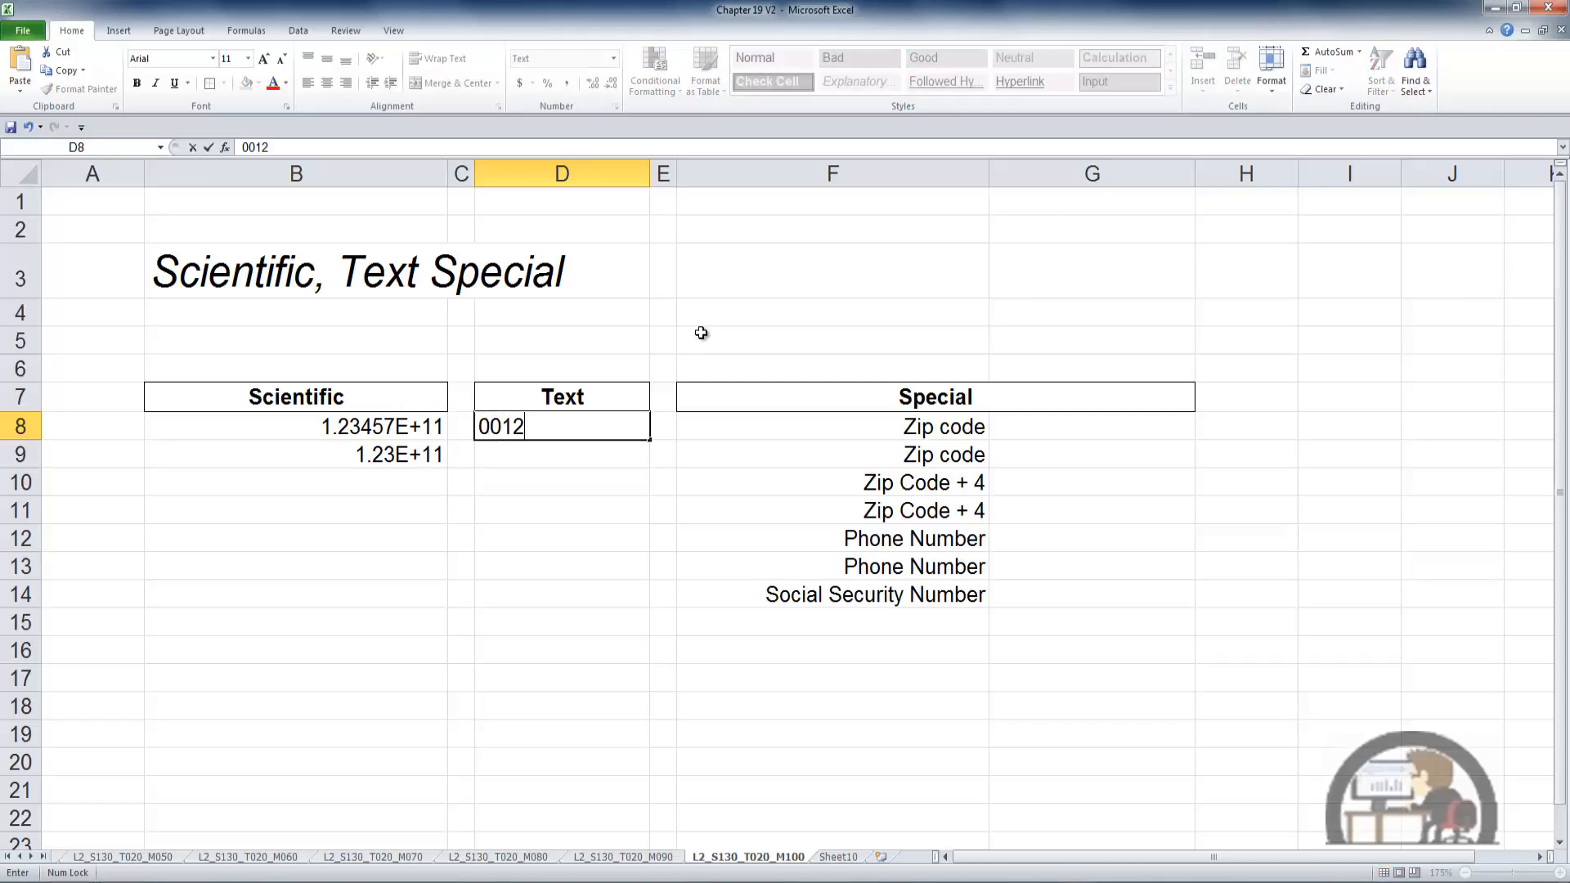
key("Return")
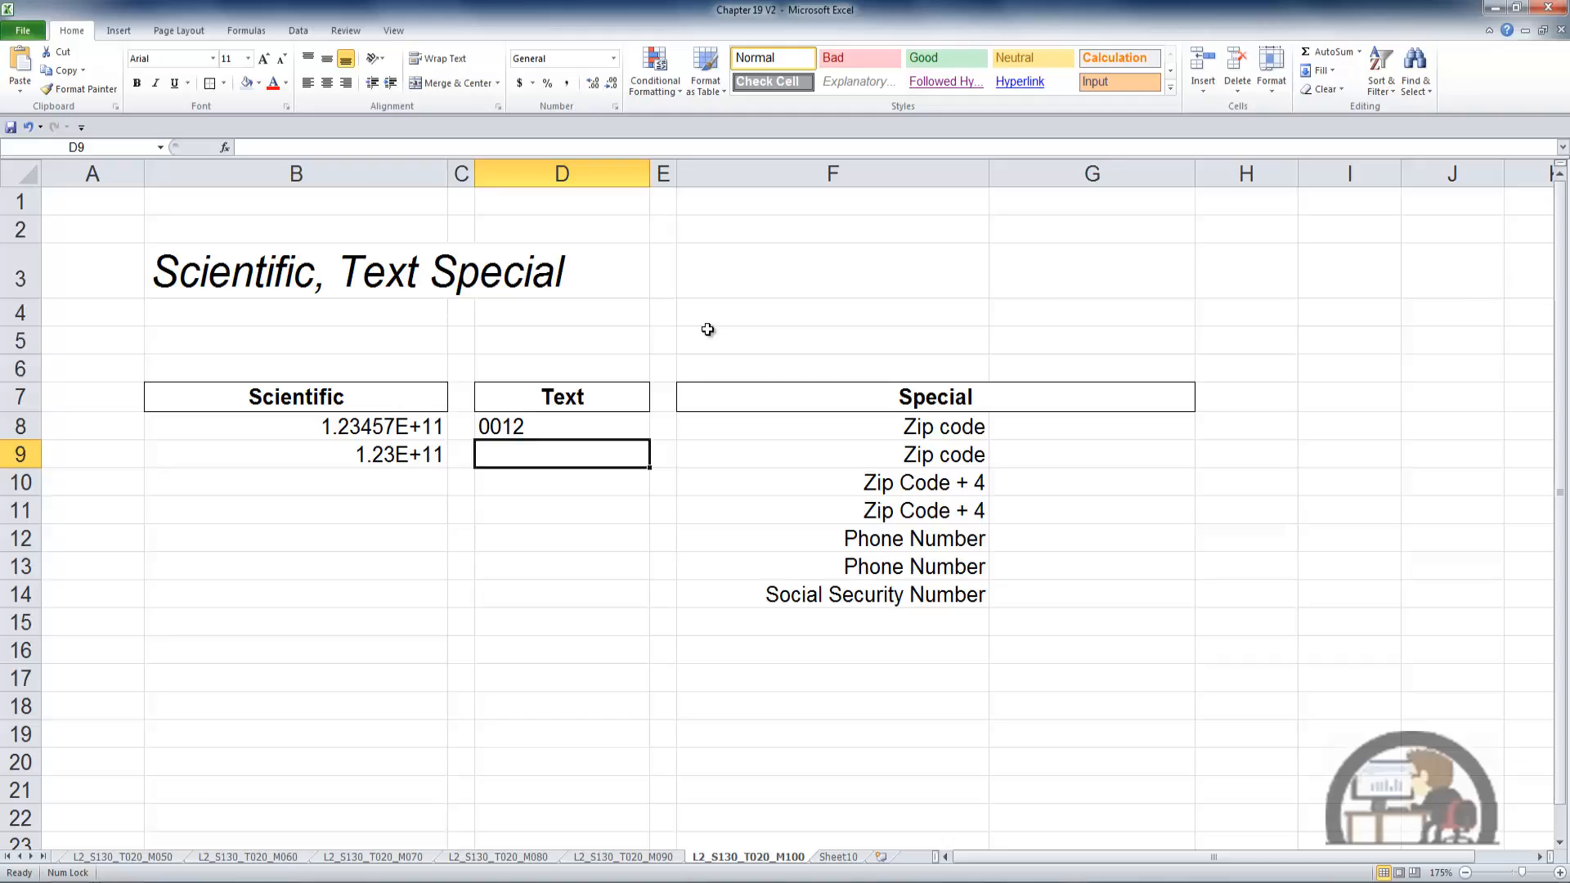
type("0012")
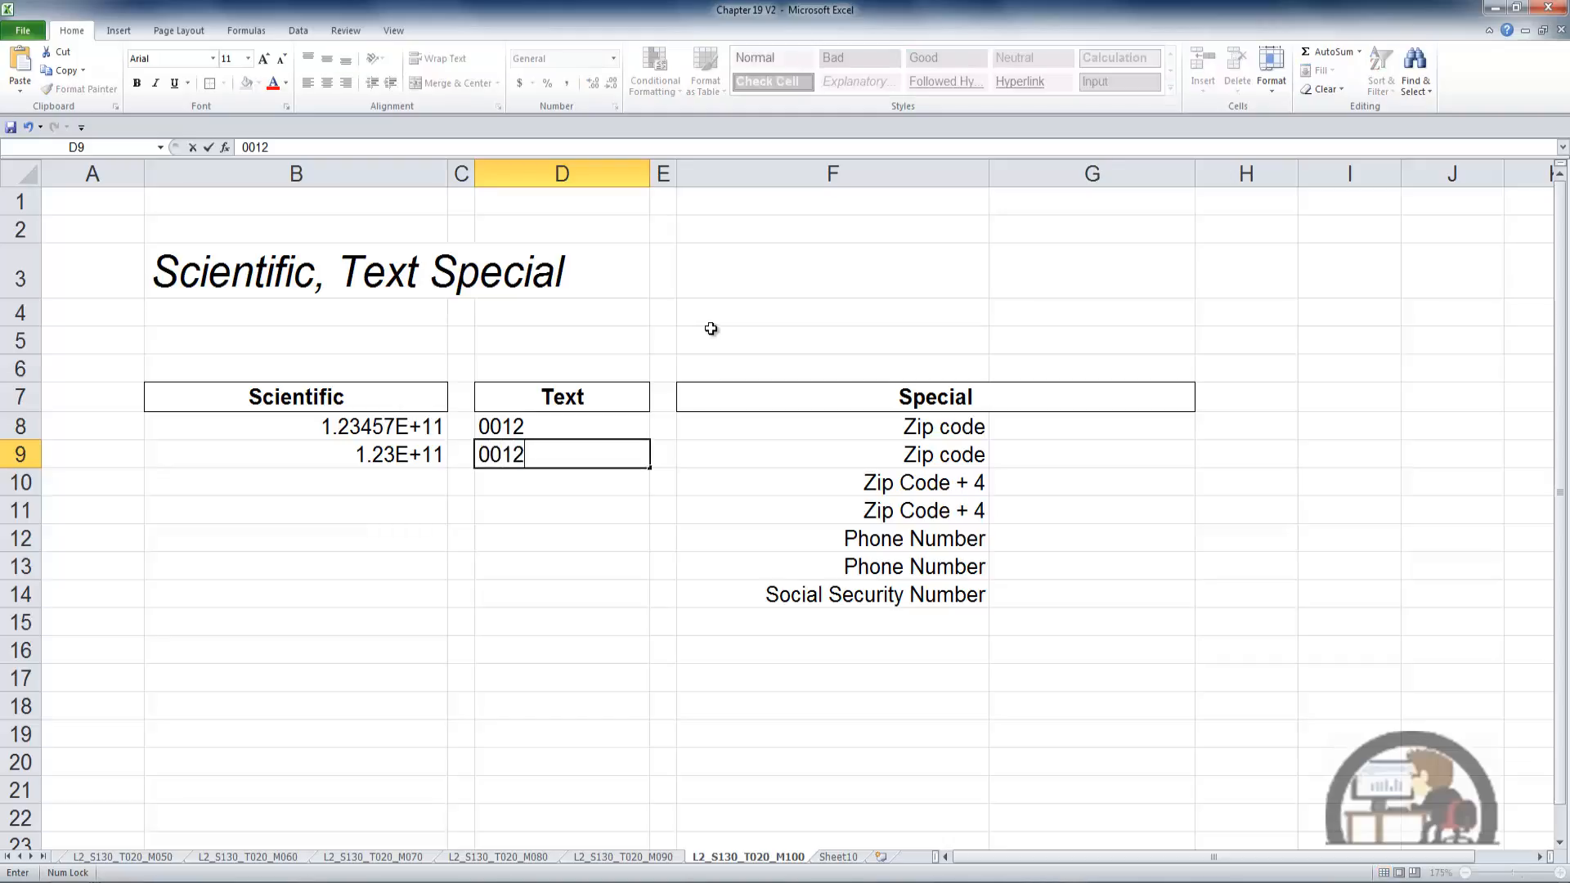
key("ctrl+Return")
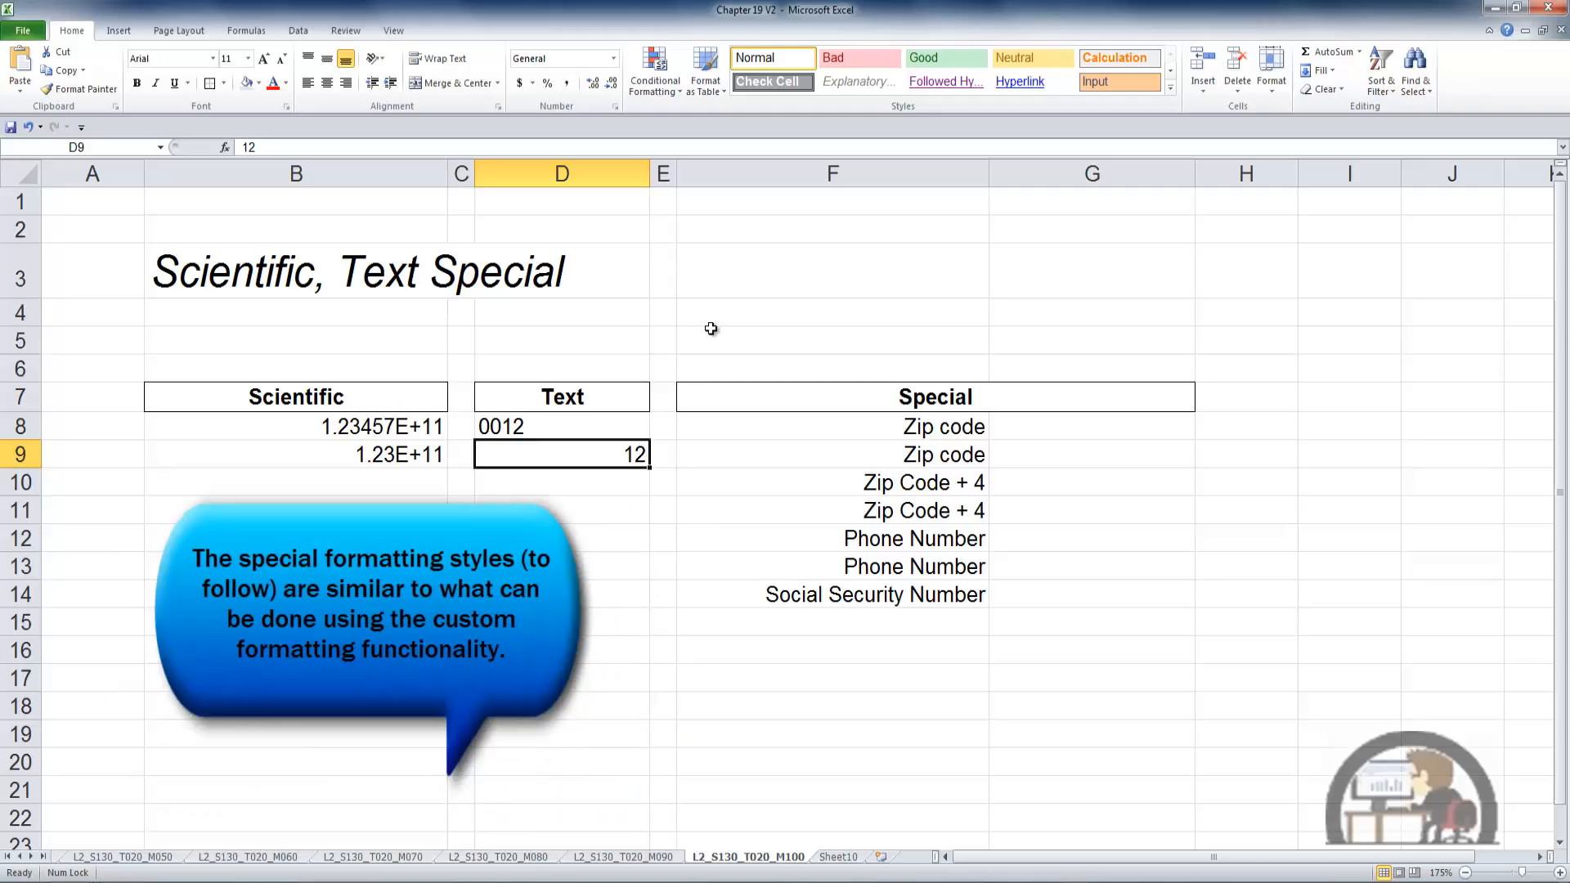
key("Up")
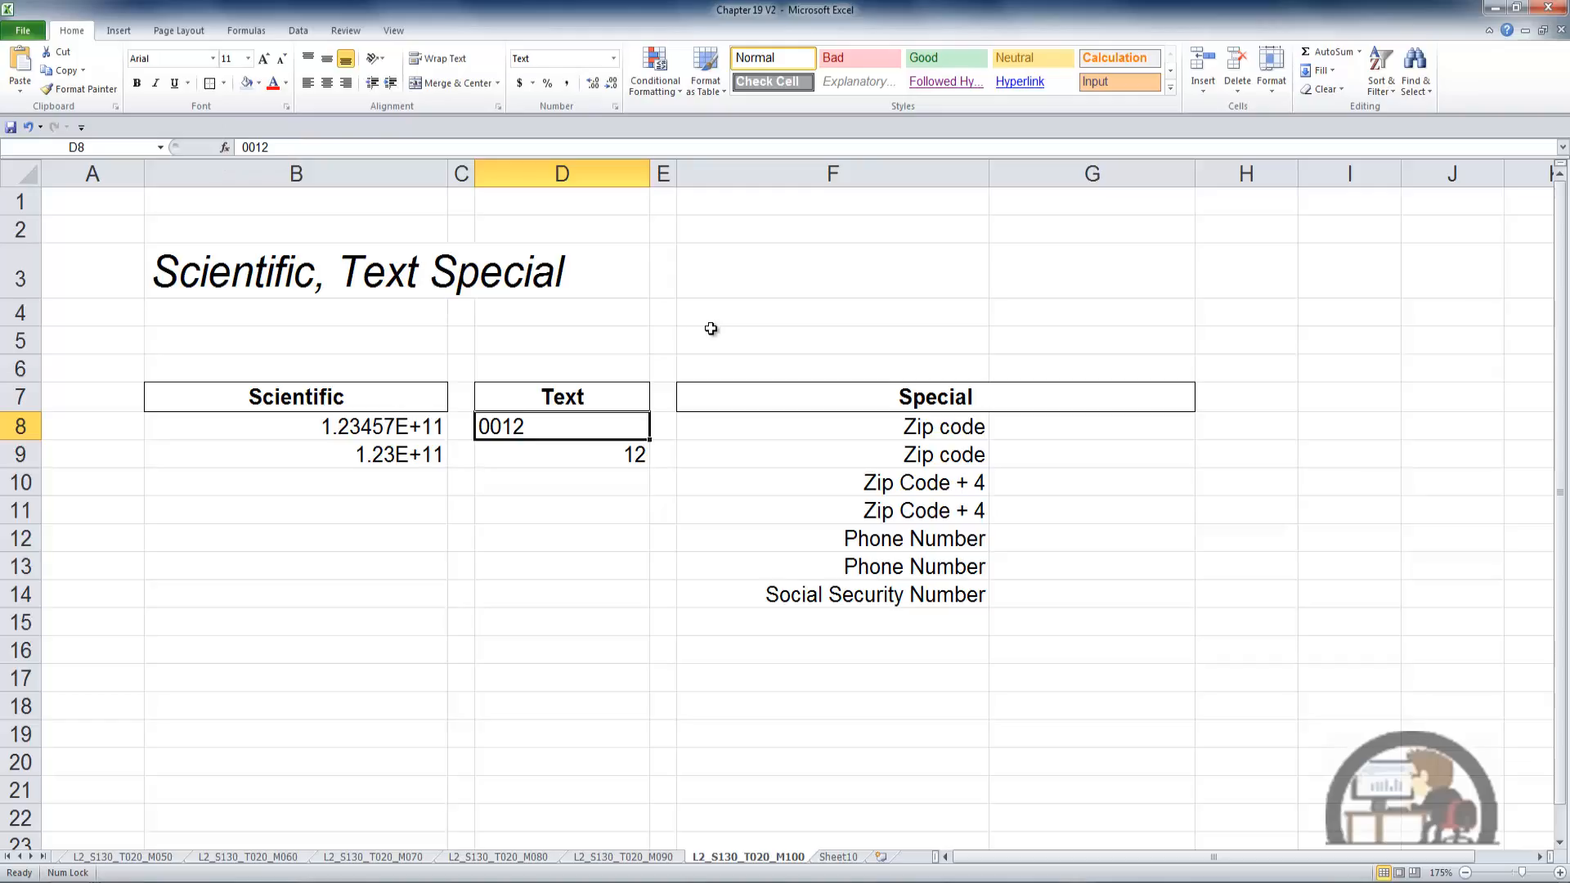
Step: Review the Special number format types for the first Zip code cell, G8, without changing them
left_click(1105, 438)
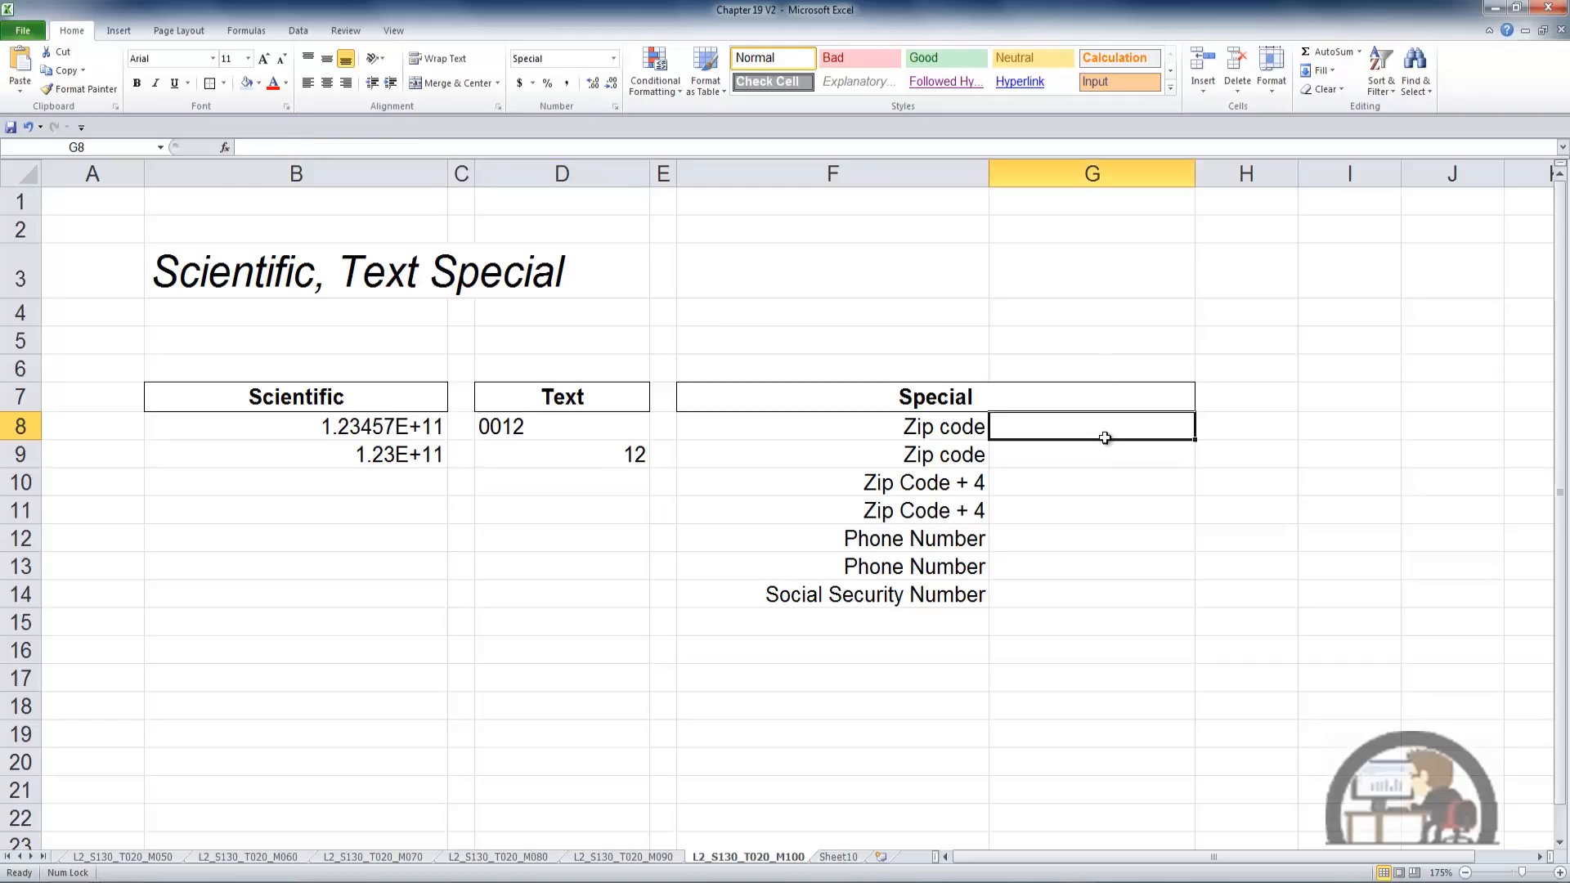
left_click(615, 107)
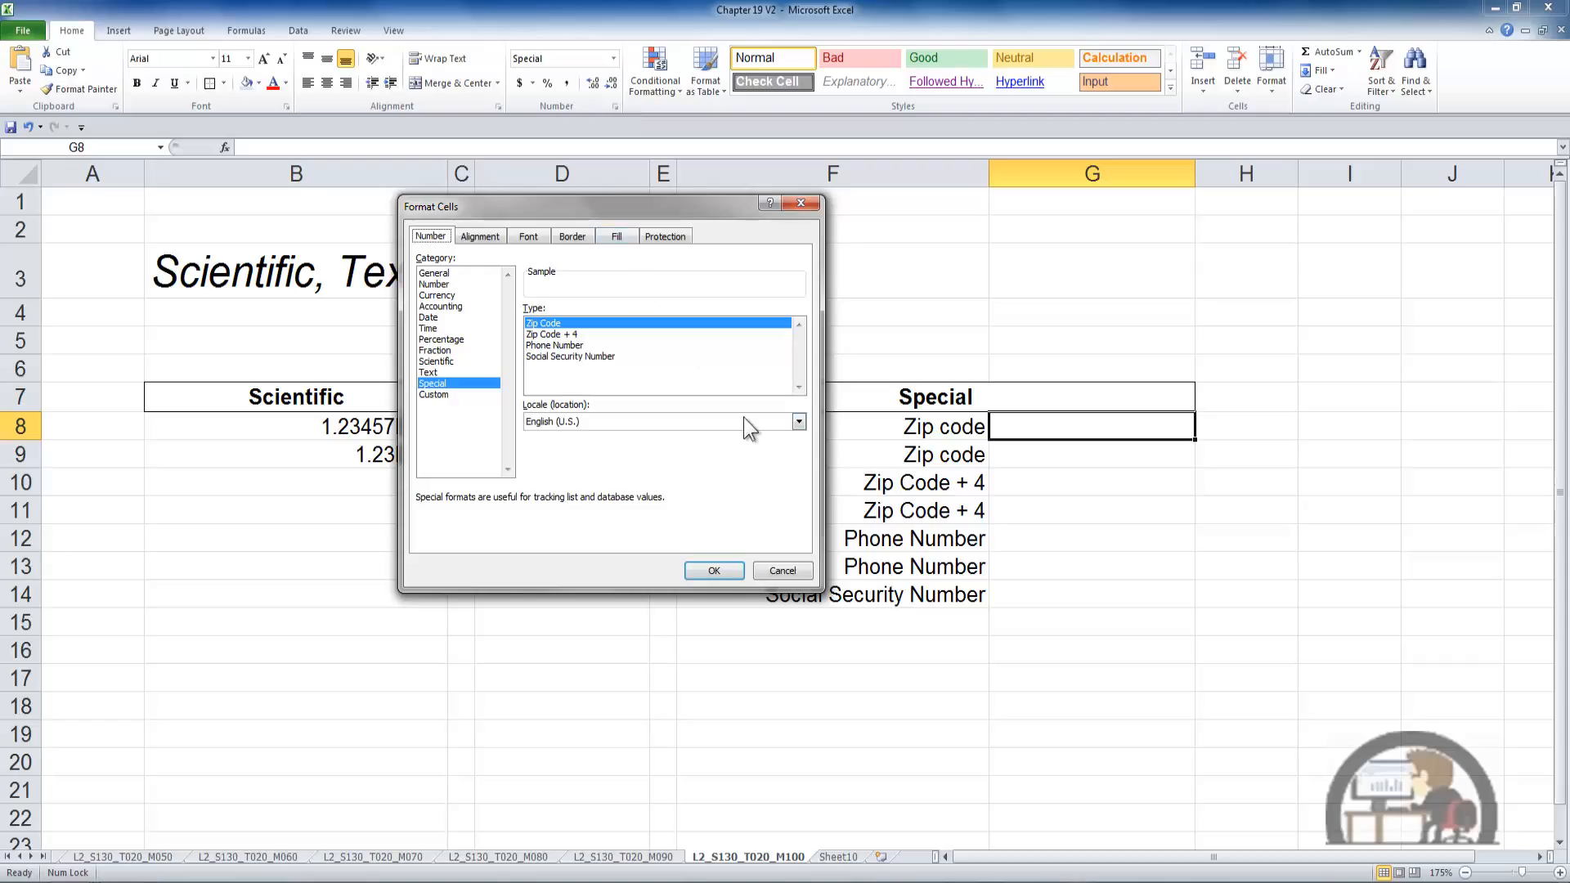
left_click(789, 575)
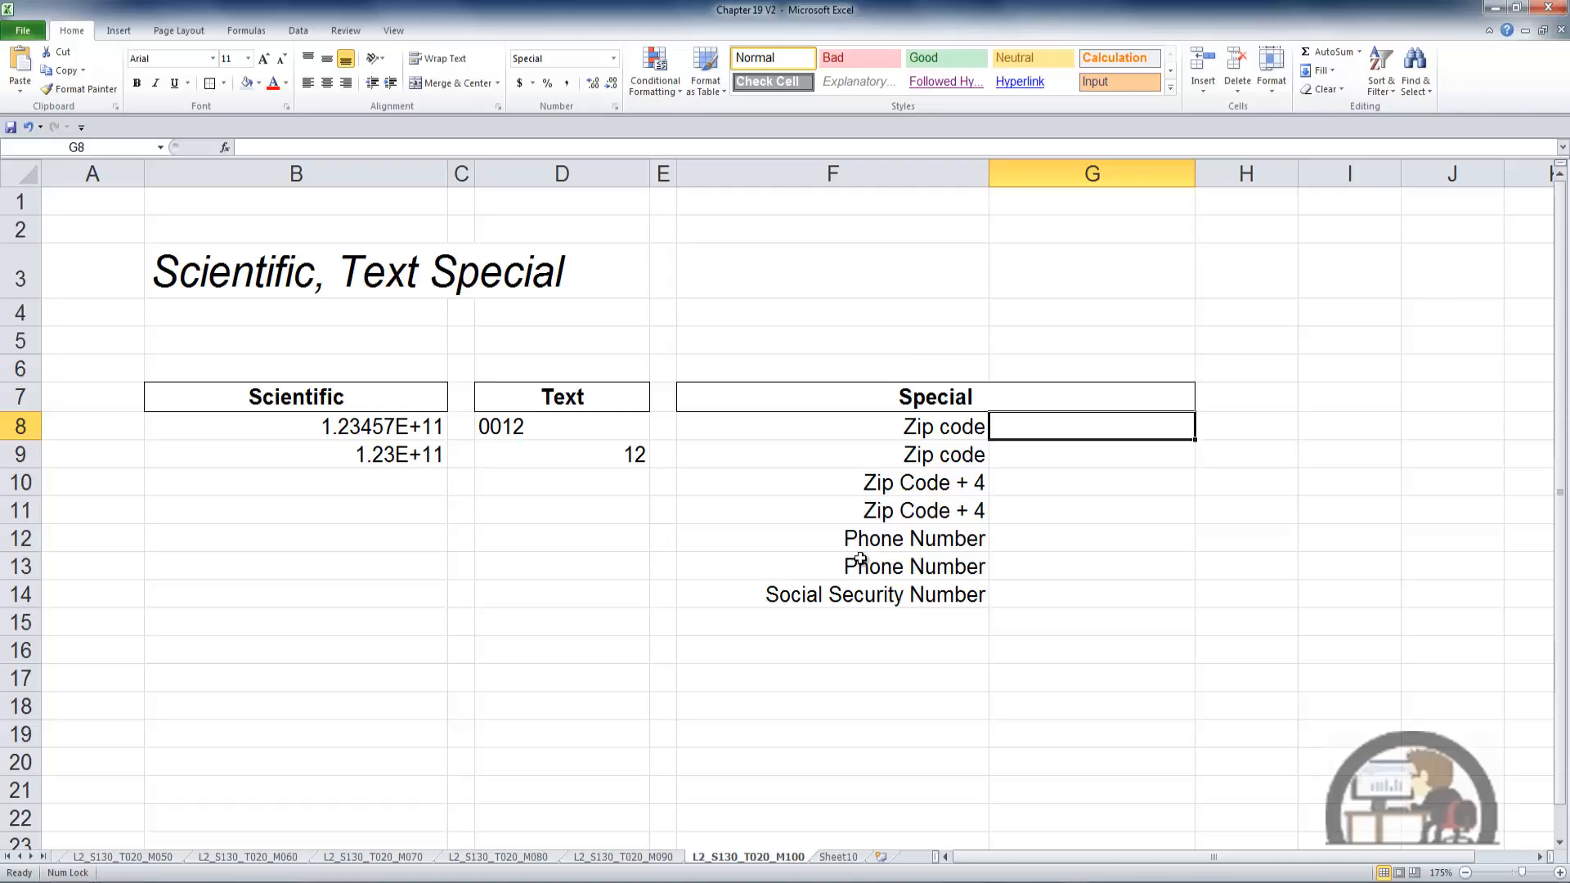
Step: Fill the two Zip code cells with 23 in G8 and 54621 in G9
type("23")
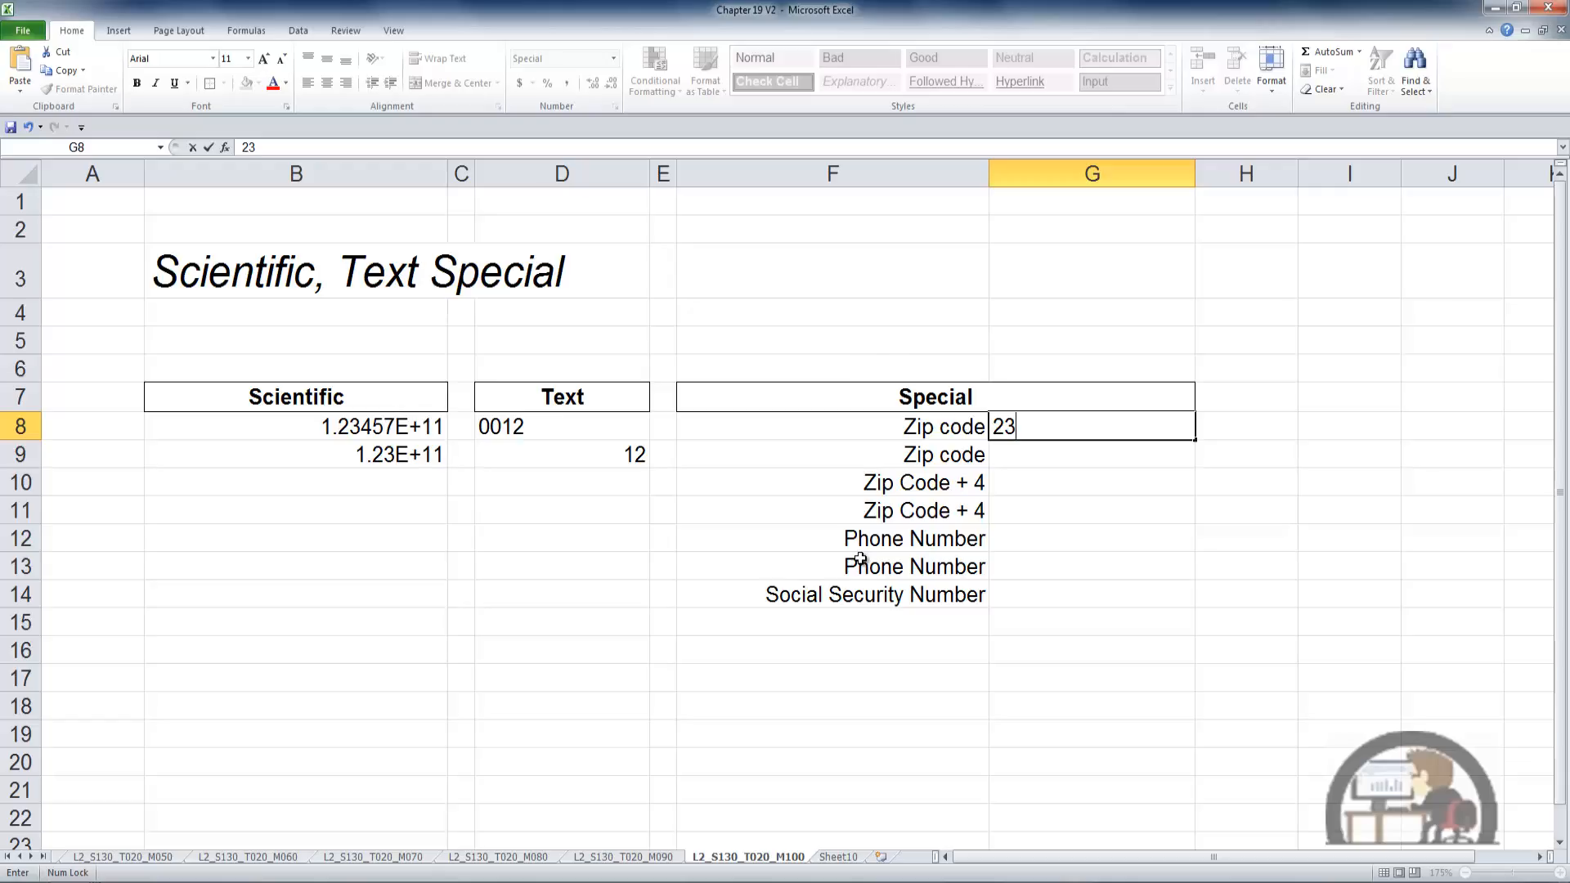
key("ctrl+Return")
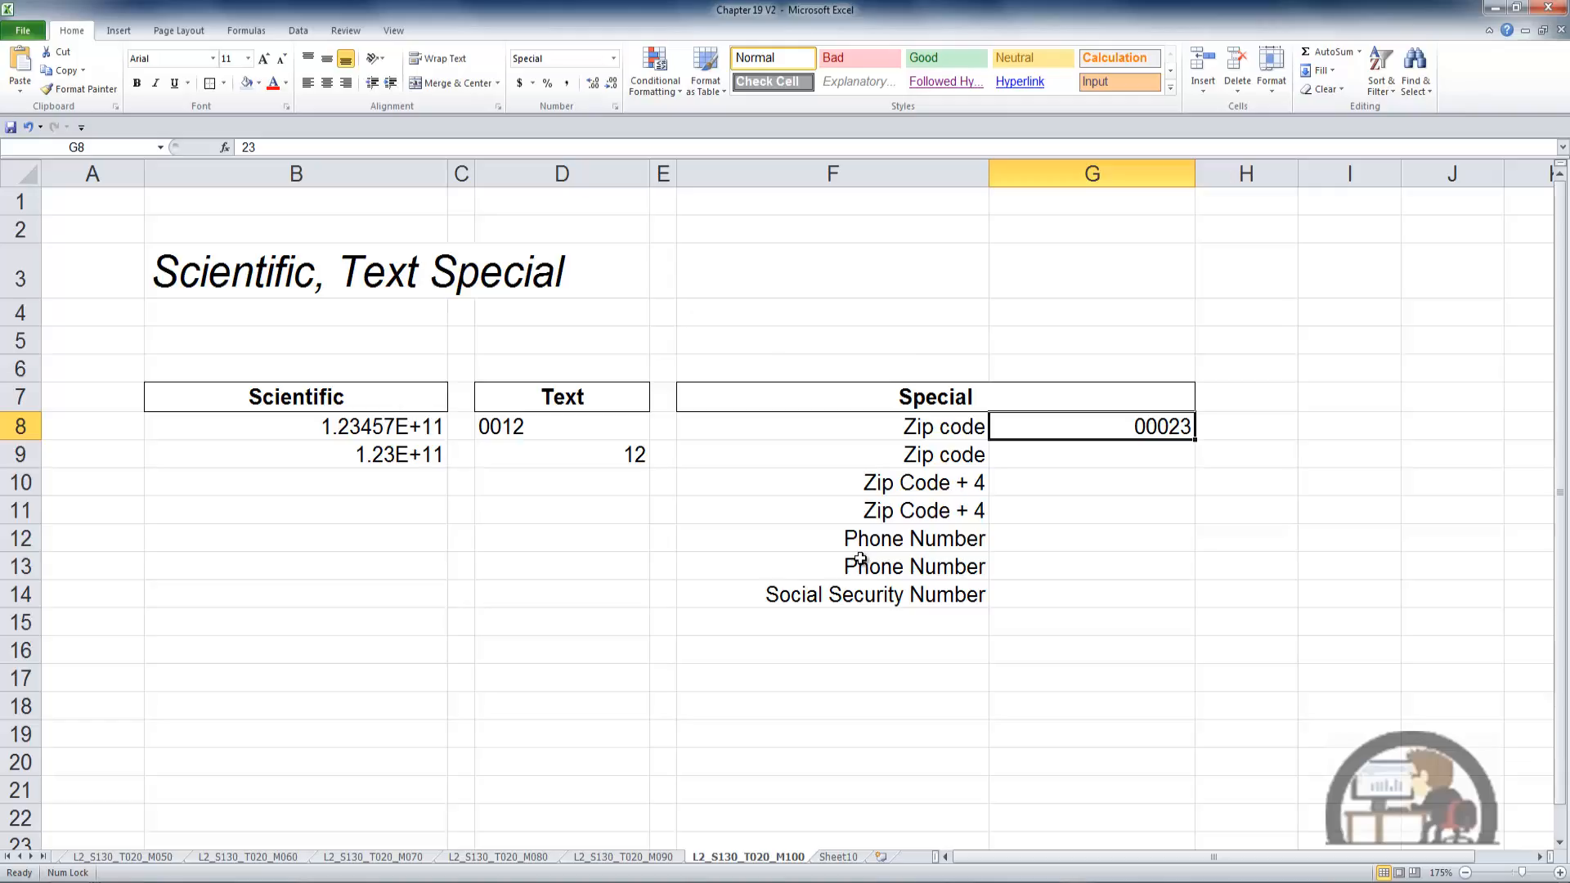
key("Down")
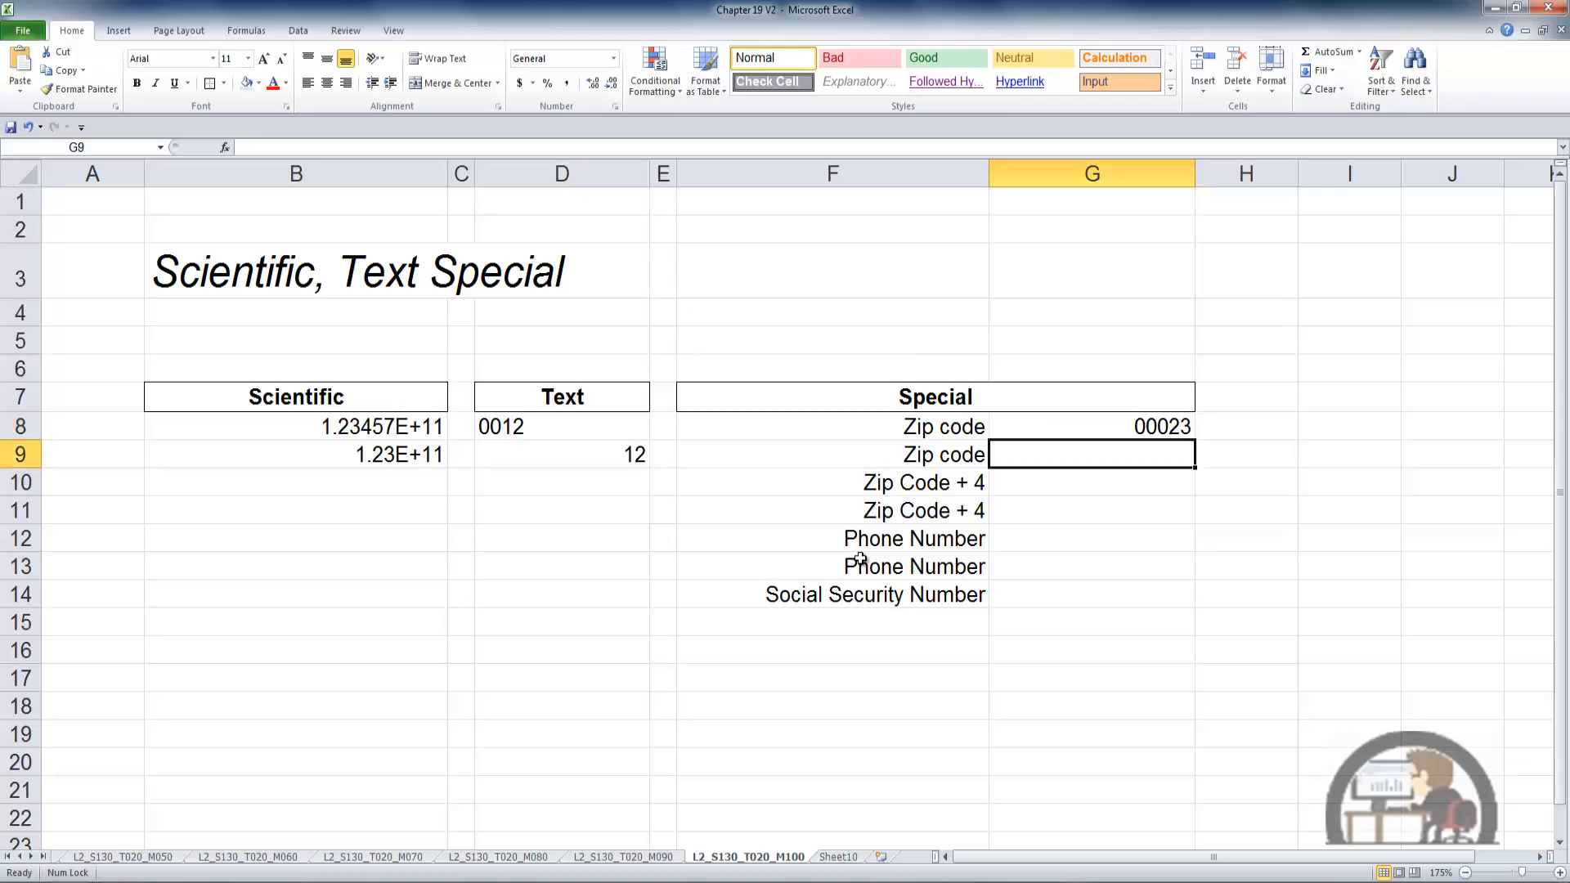
type("54621")
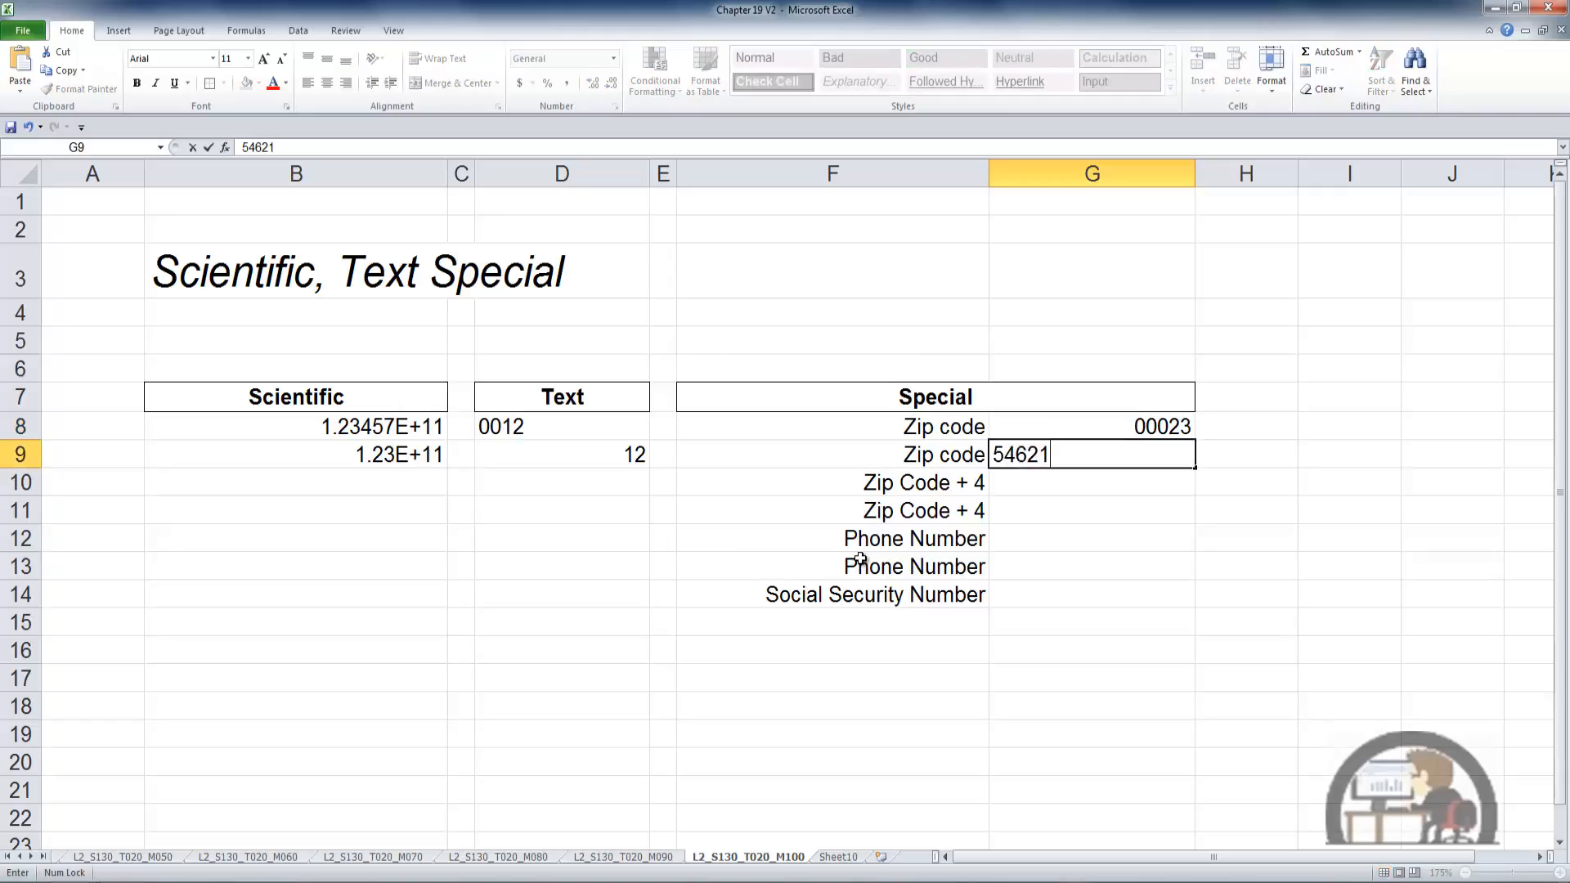
key("ctrl+Return")
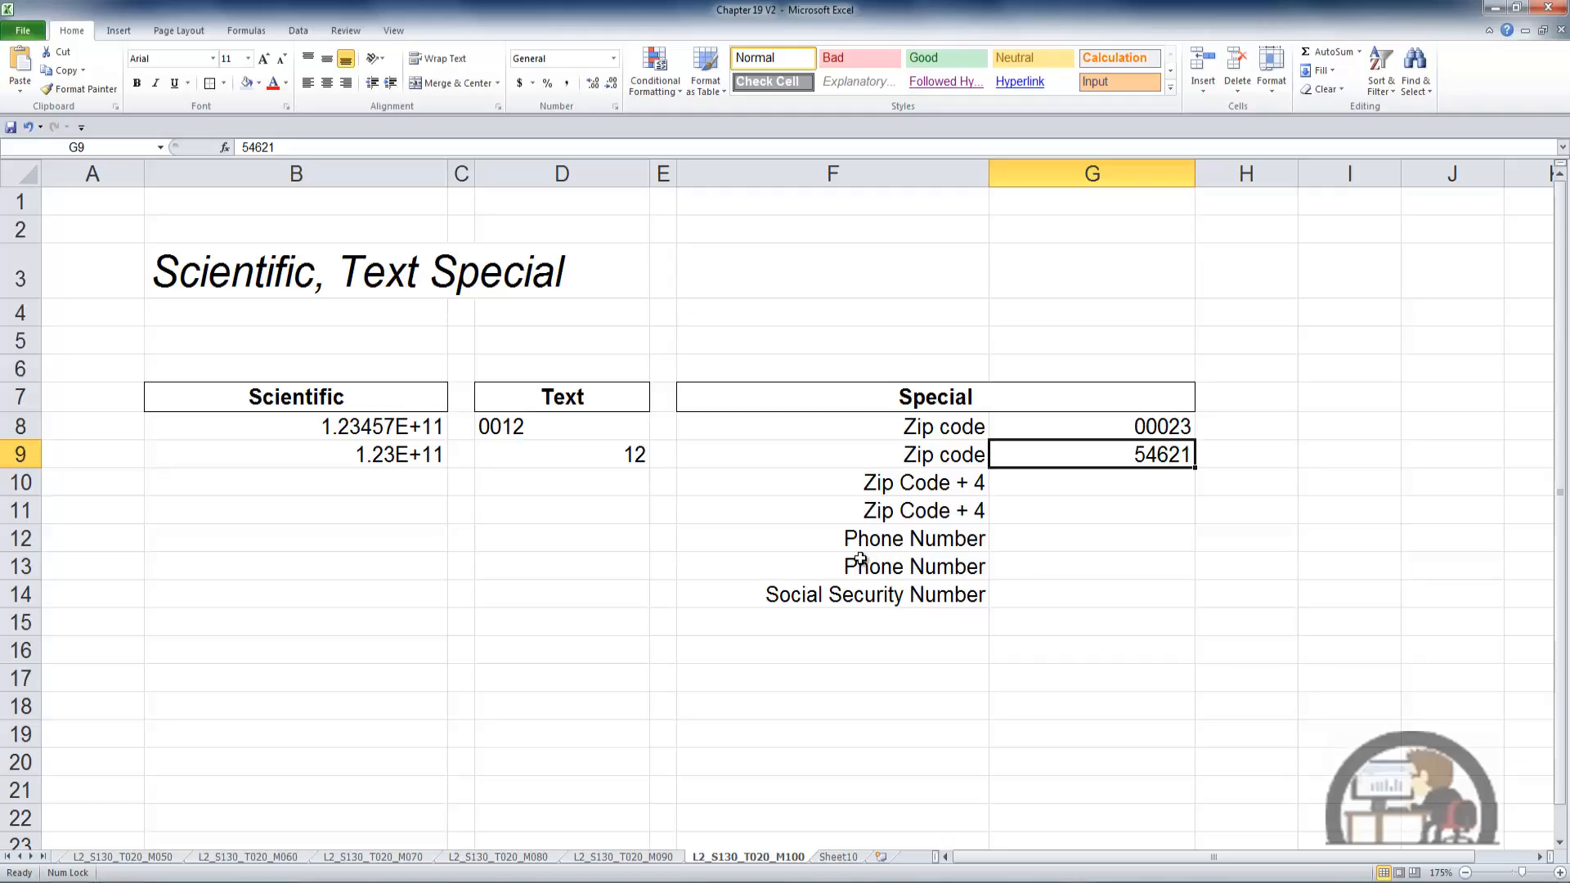
Step: Fill the two Zip Code + 4 cells with 231234 in G10 and 546211234 in G11
key("Return")
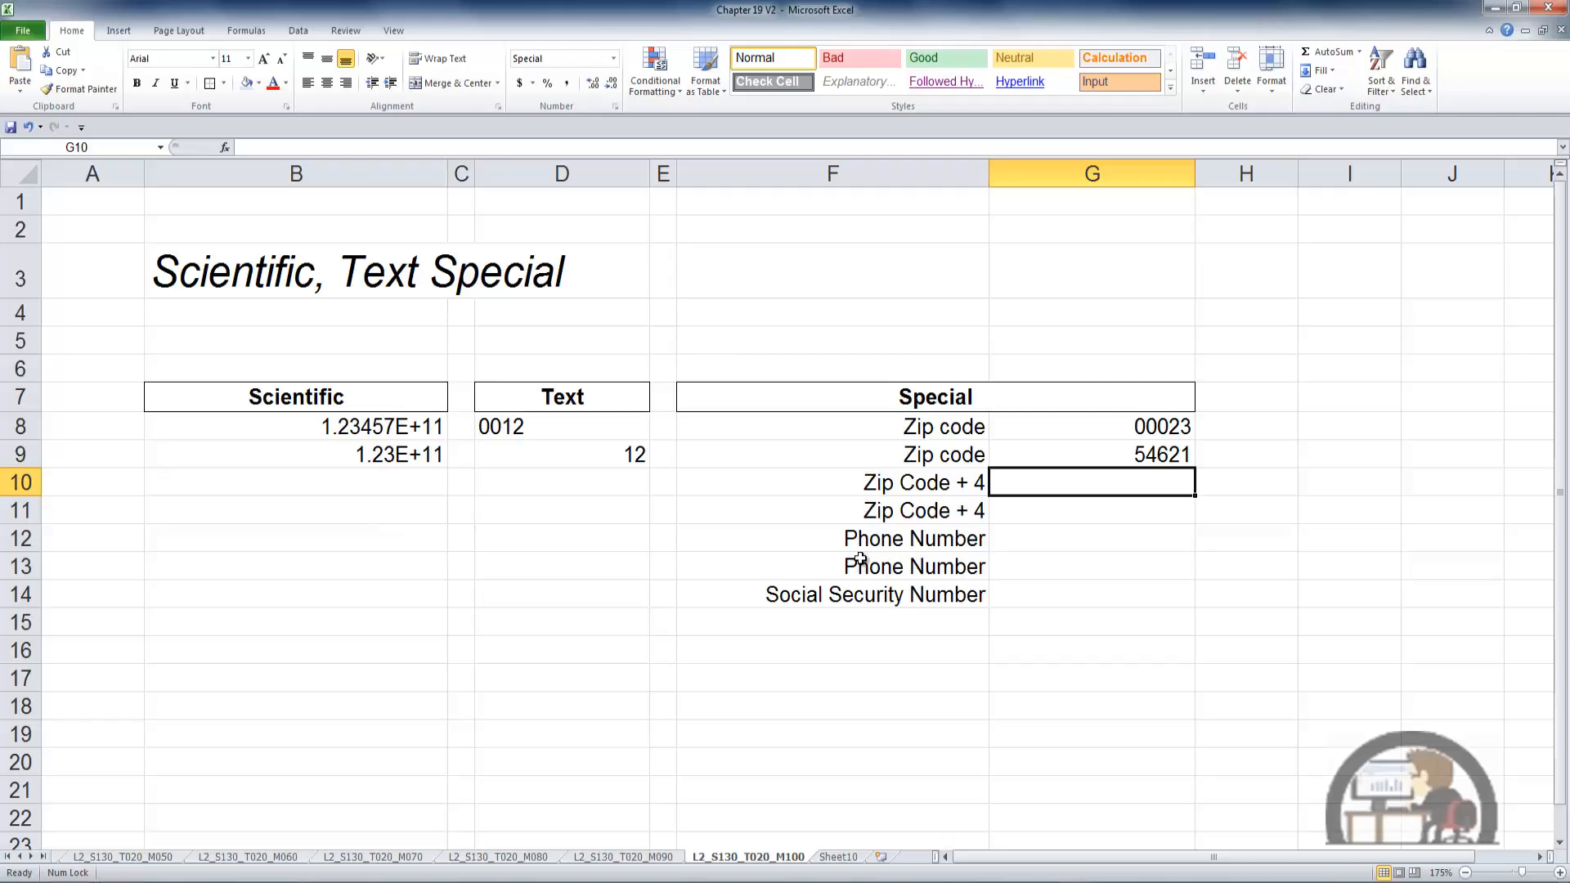
type("23")
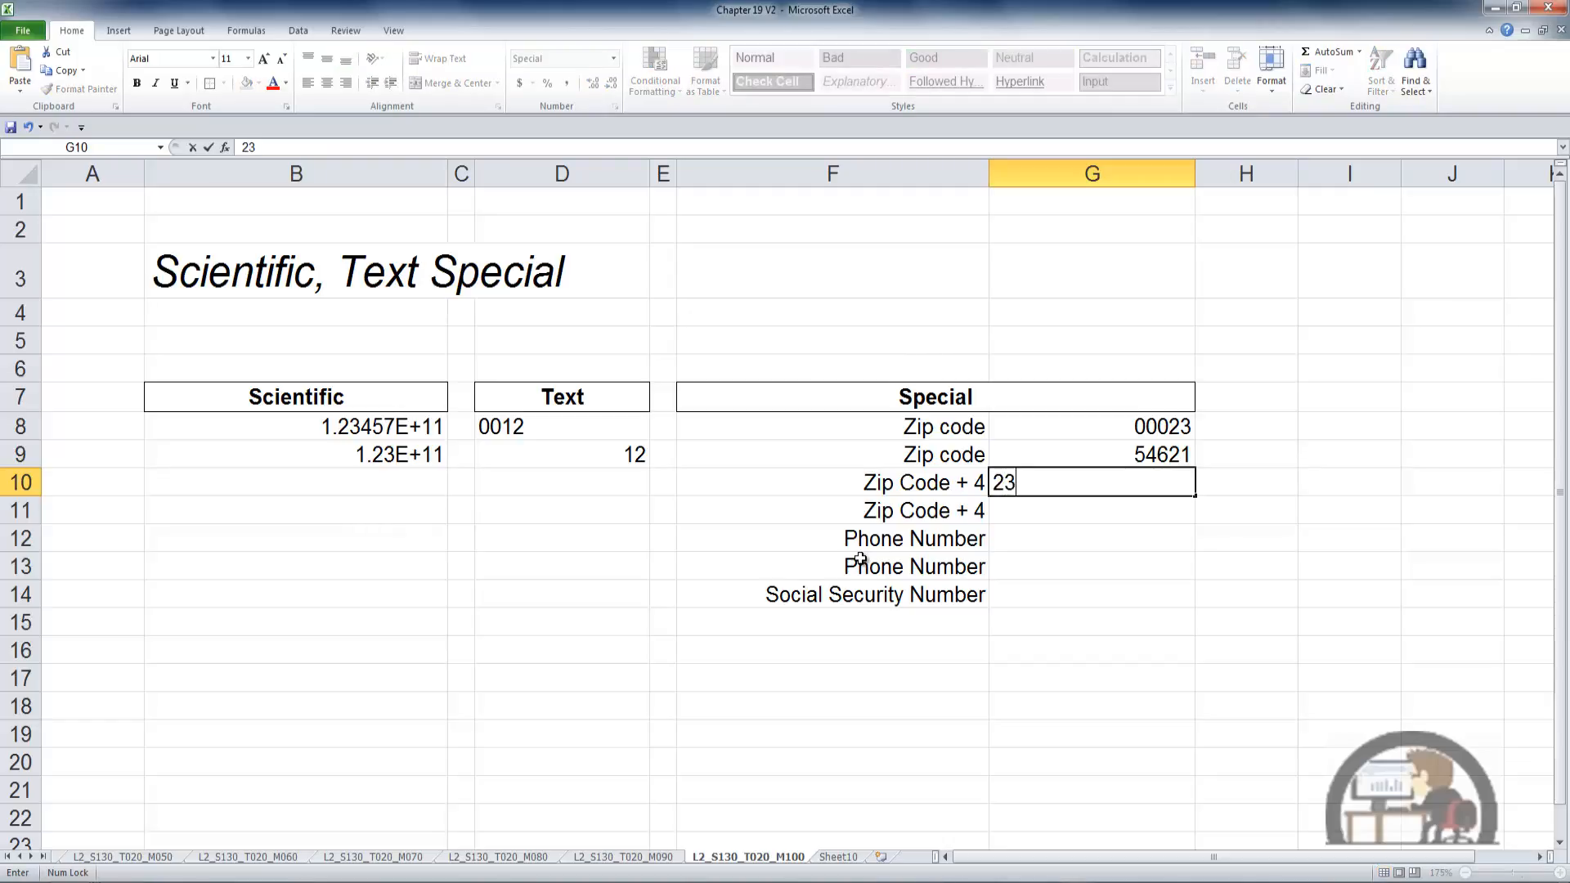
type("1234")
key("ctrl+Return")
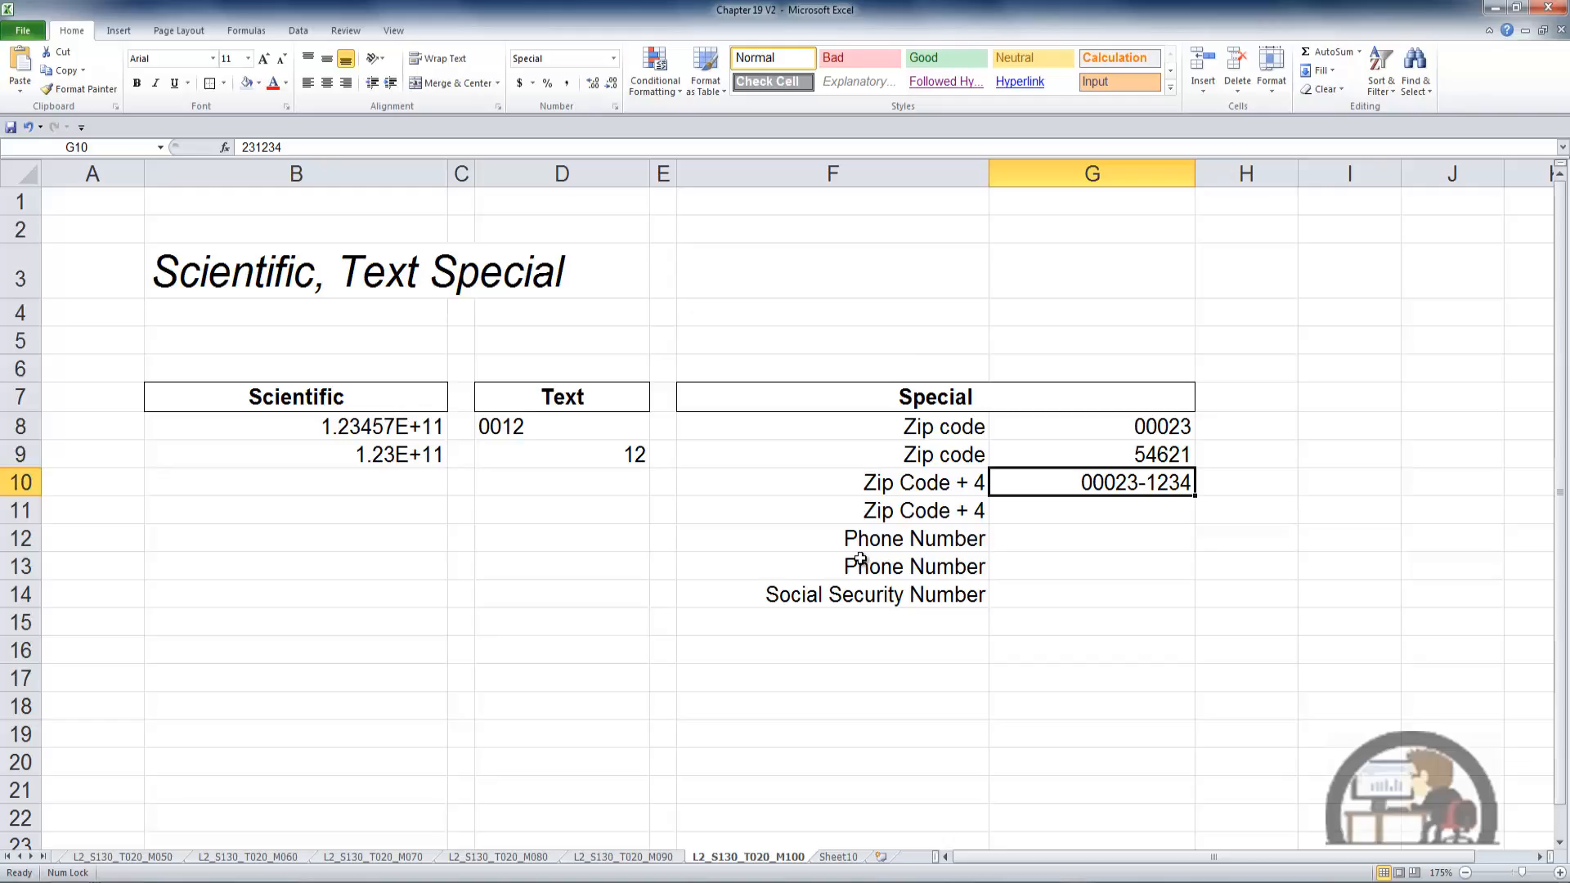
key("Down")
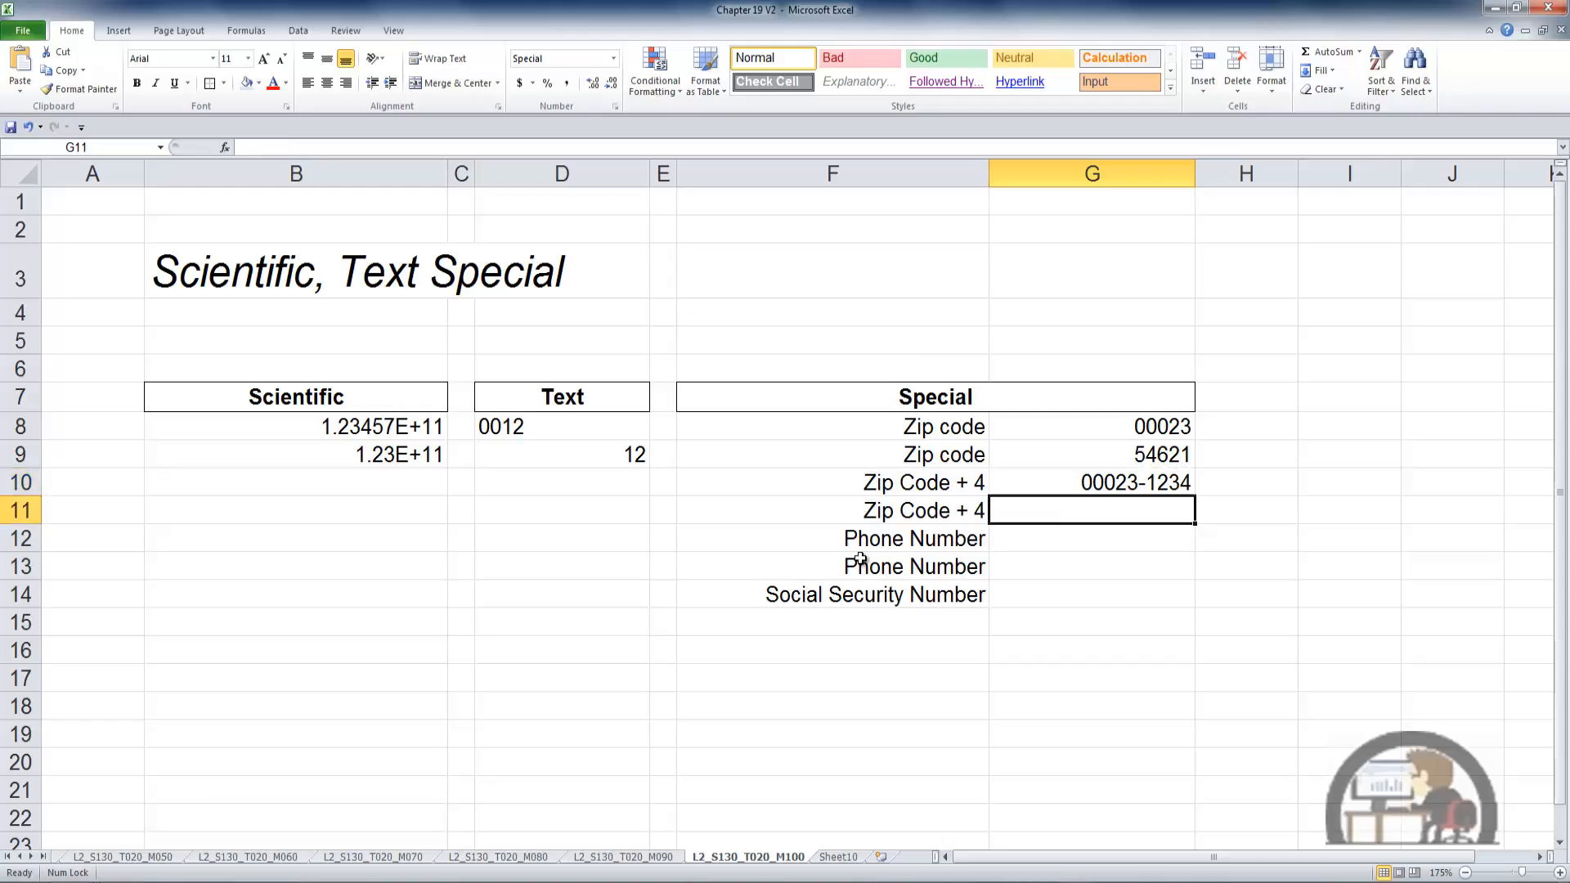
type("54621")
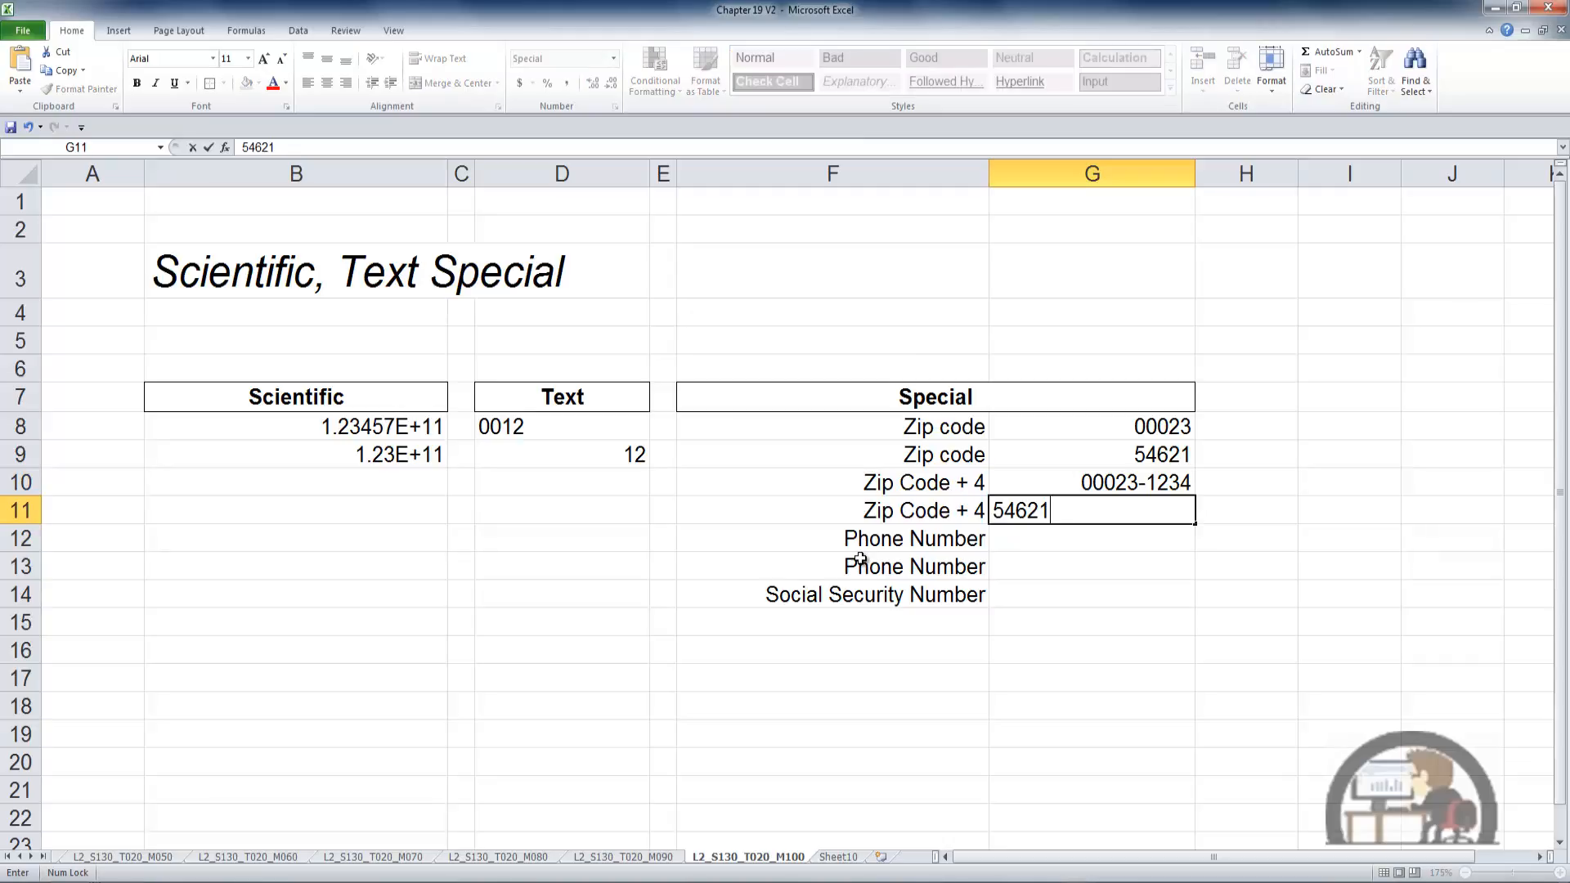
type("1234")
key("ctrl+Return")
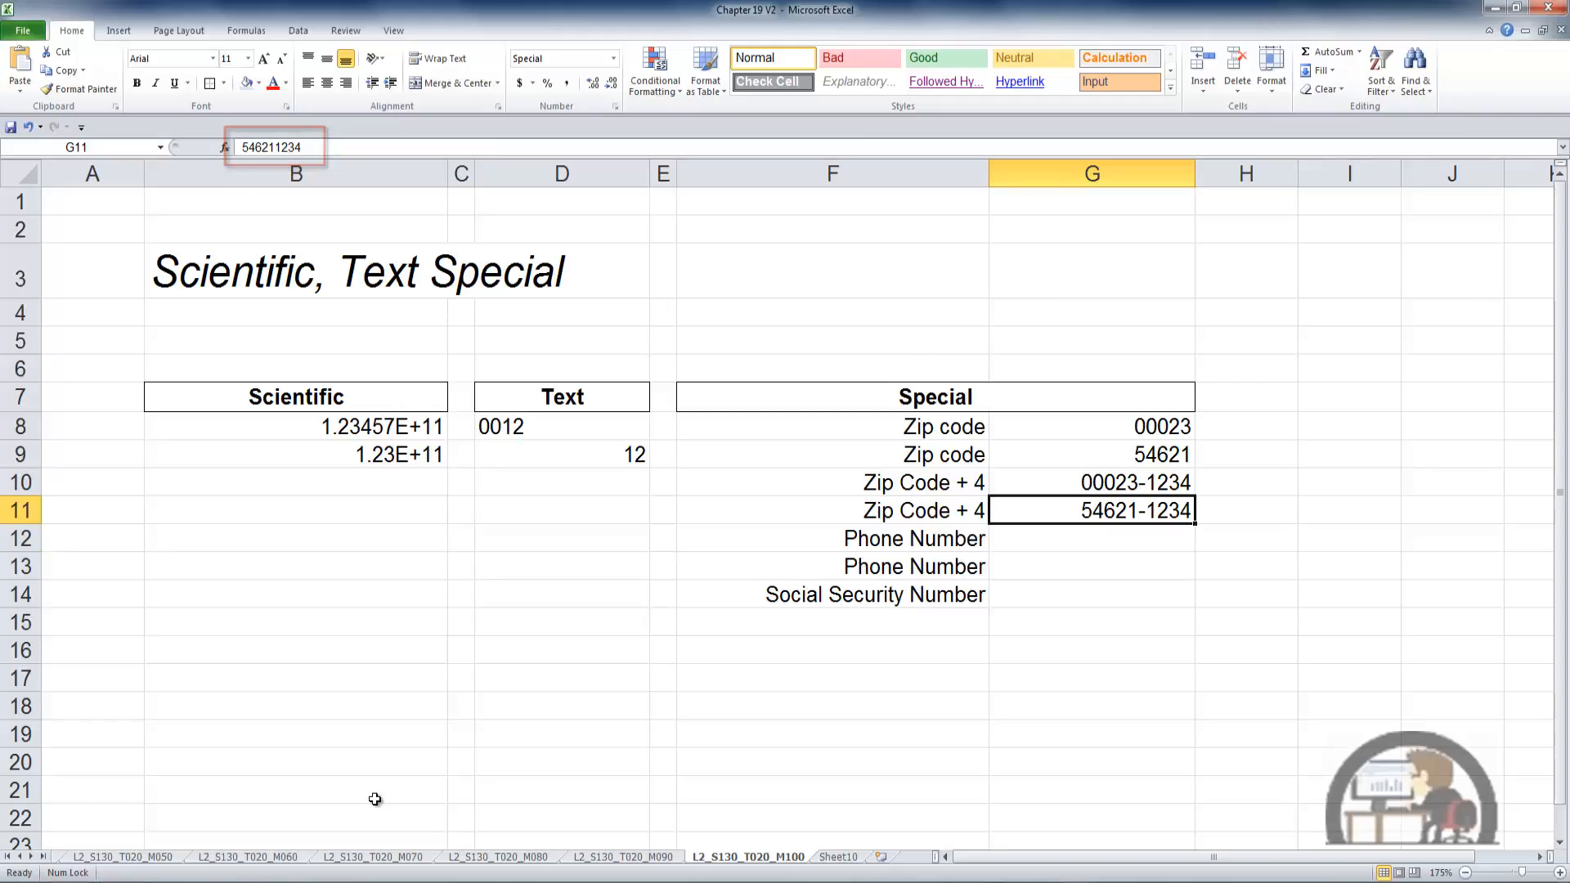
Step: Enter a seven-digit phone number without separators in the first Phone Number cell, G12
key("Return")
type("1234567")
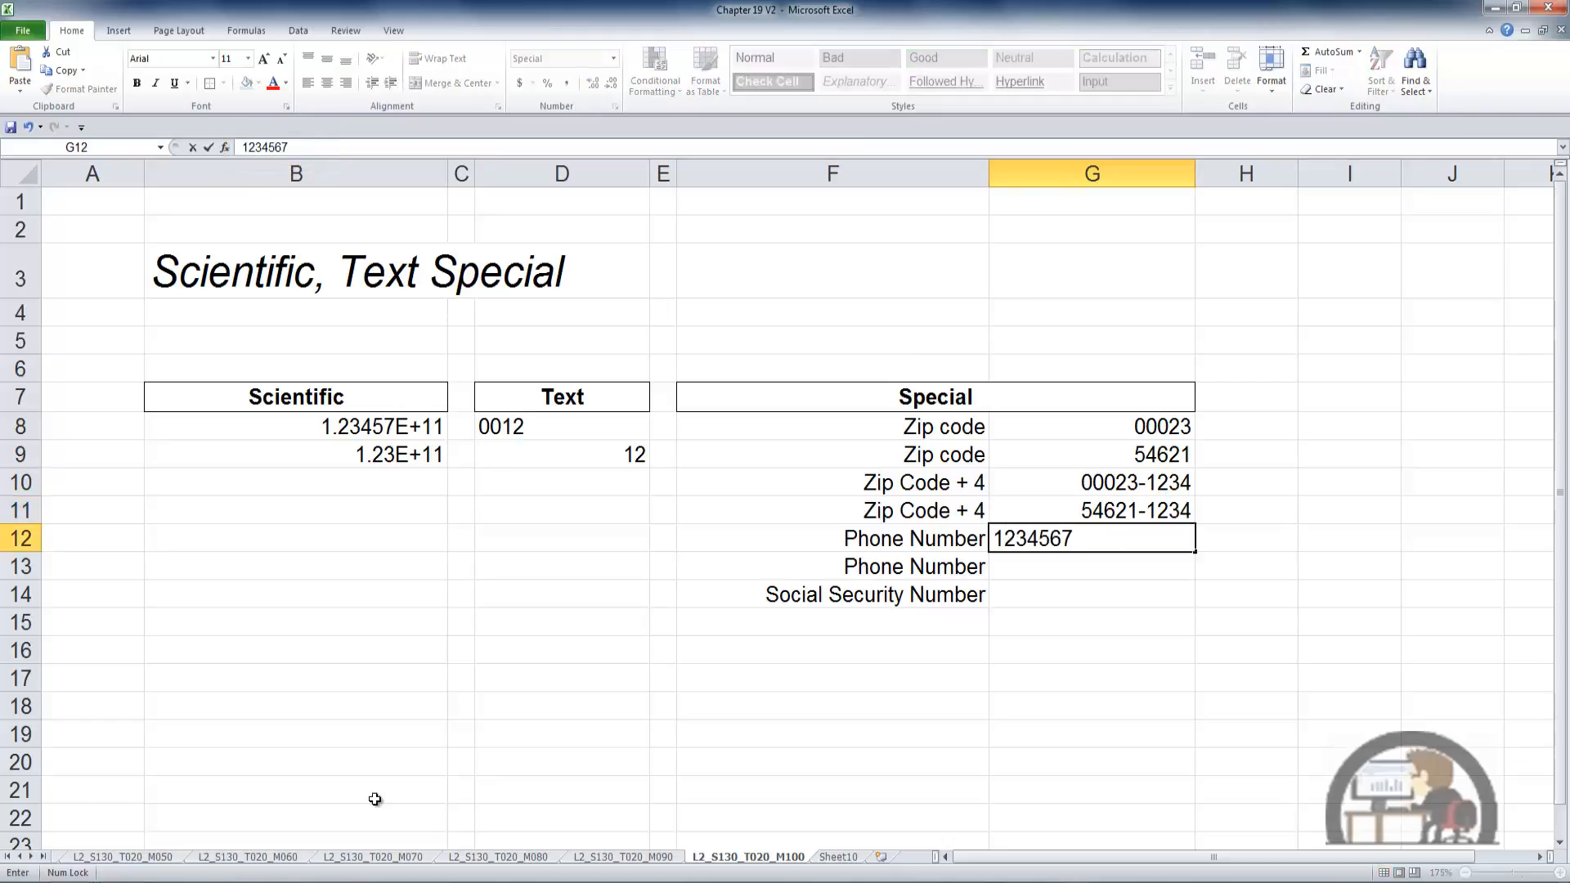
key("ctrl+Return")
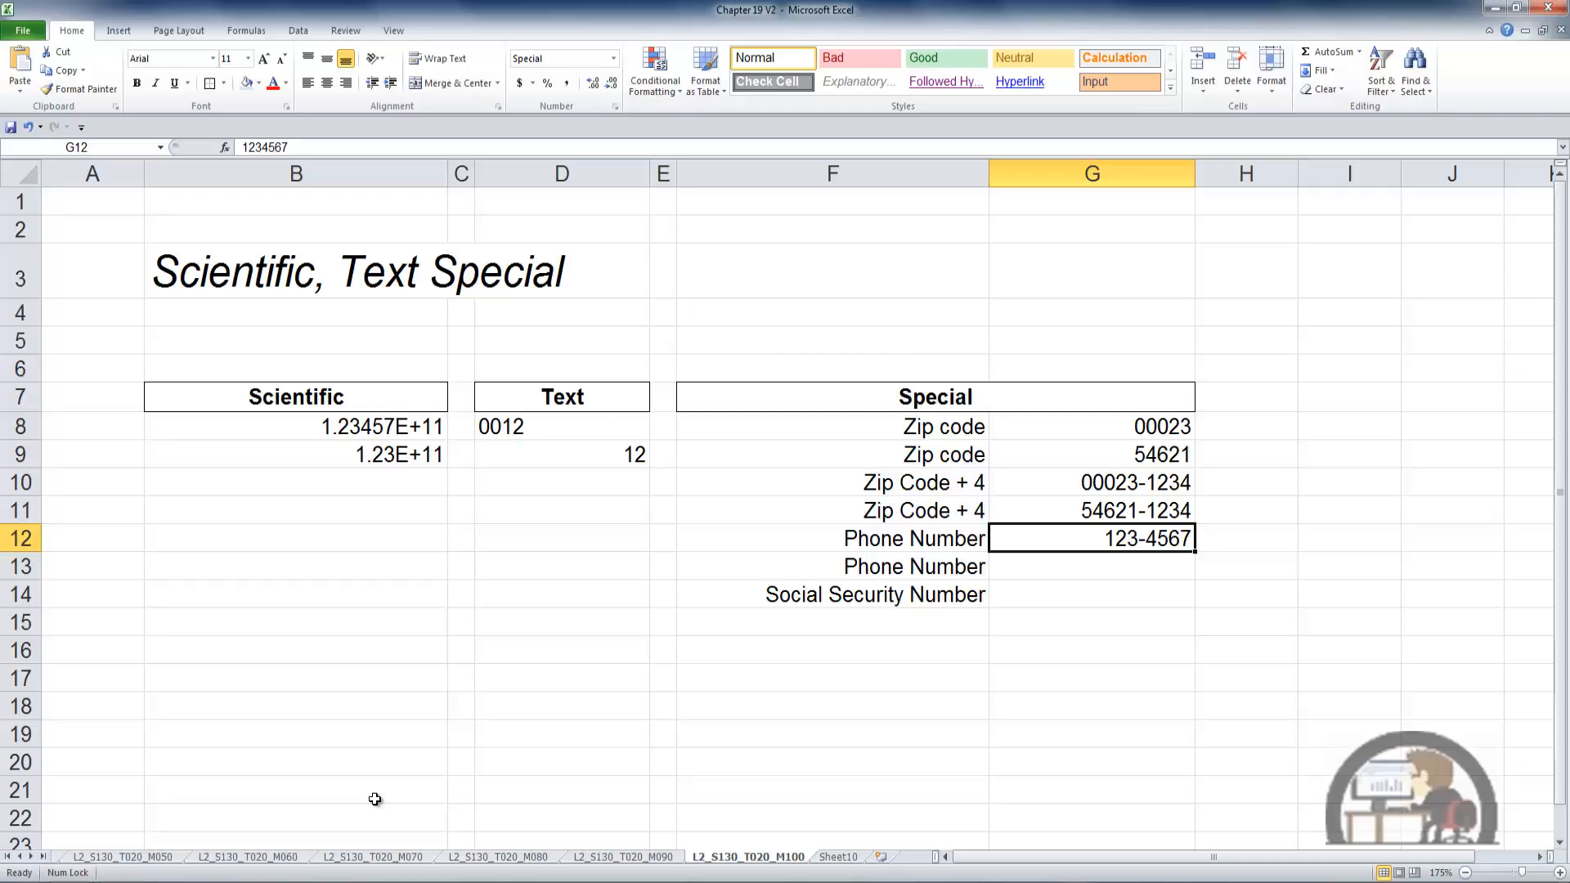
Step: Enter a ten-digit phone number without separators in the second Phone Number cell, G13
key("Down")
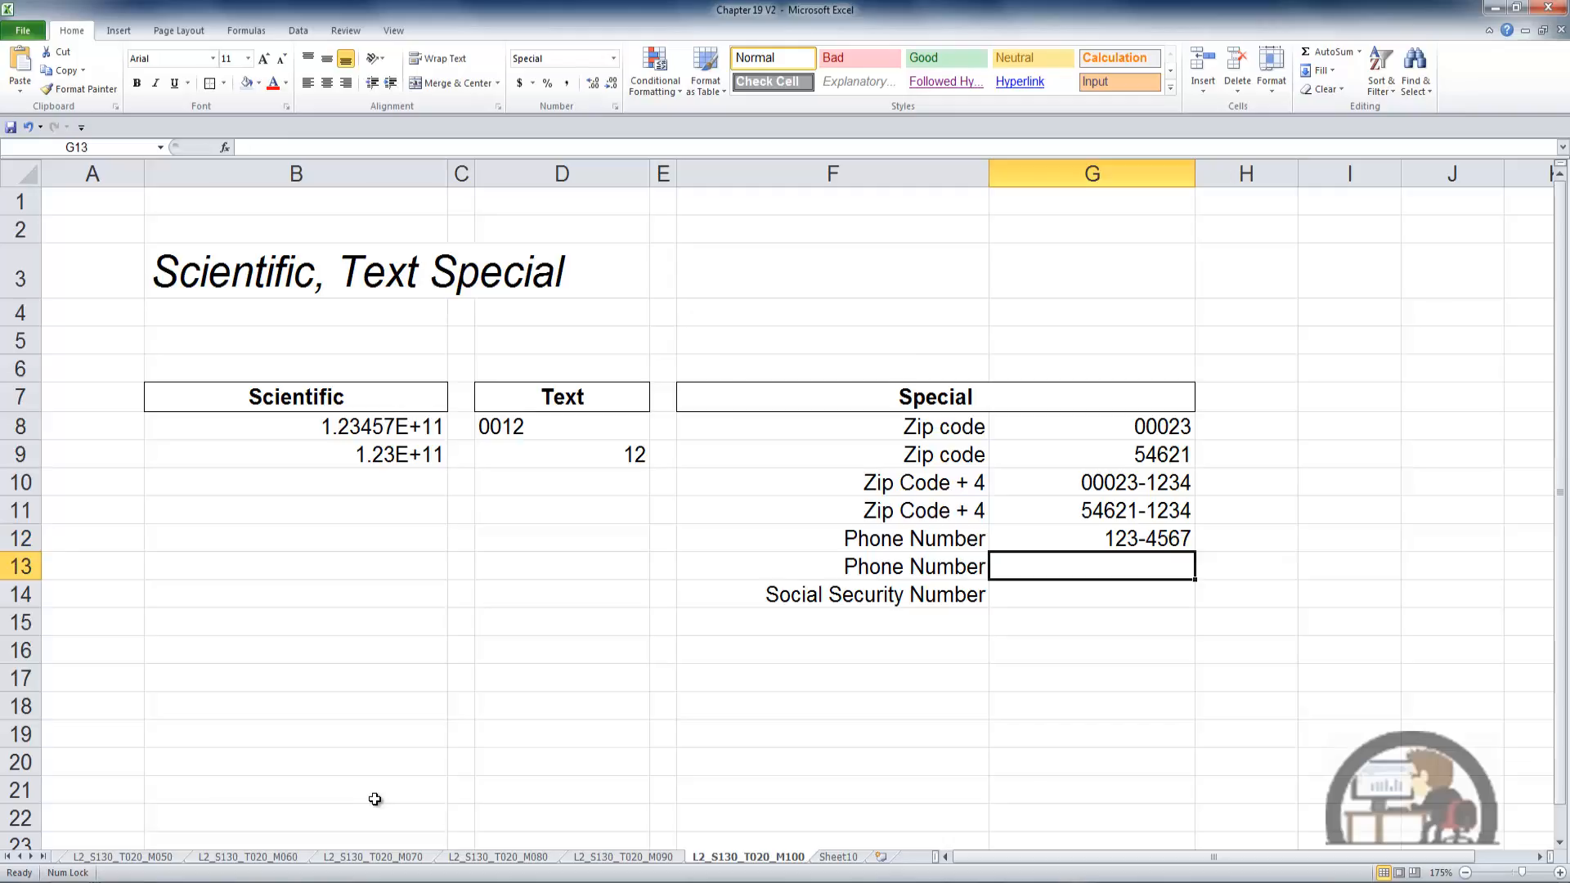
type("12345")
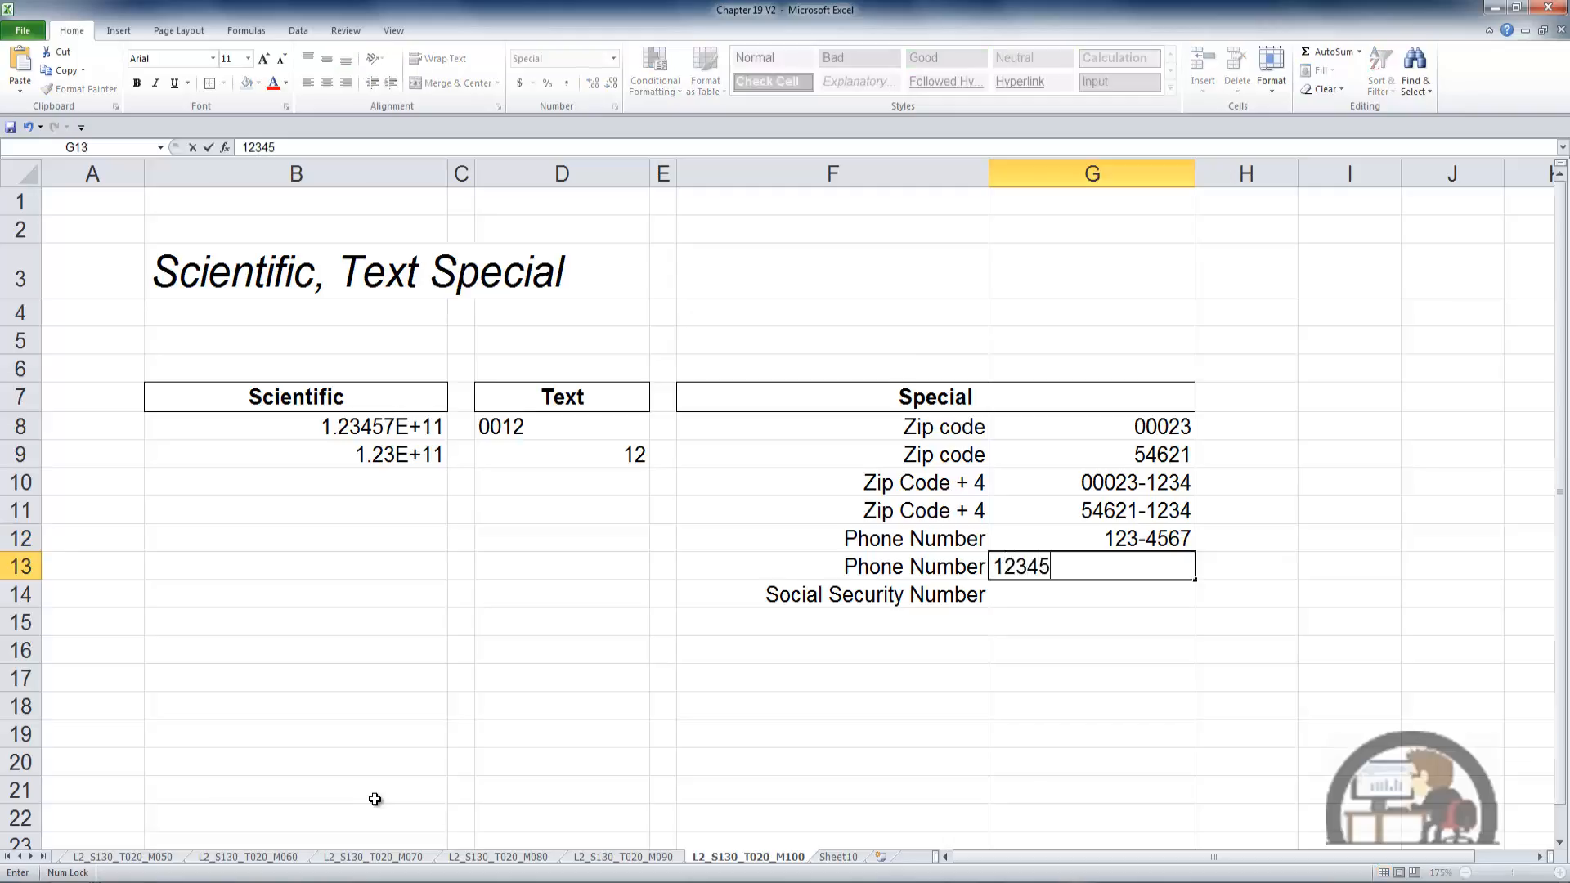
type("67891")
key("ctrl+Return")
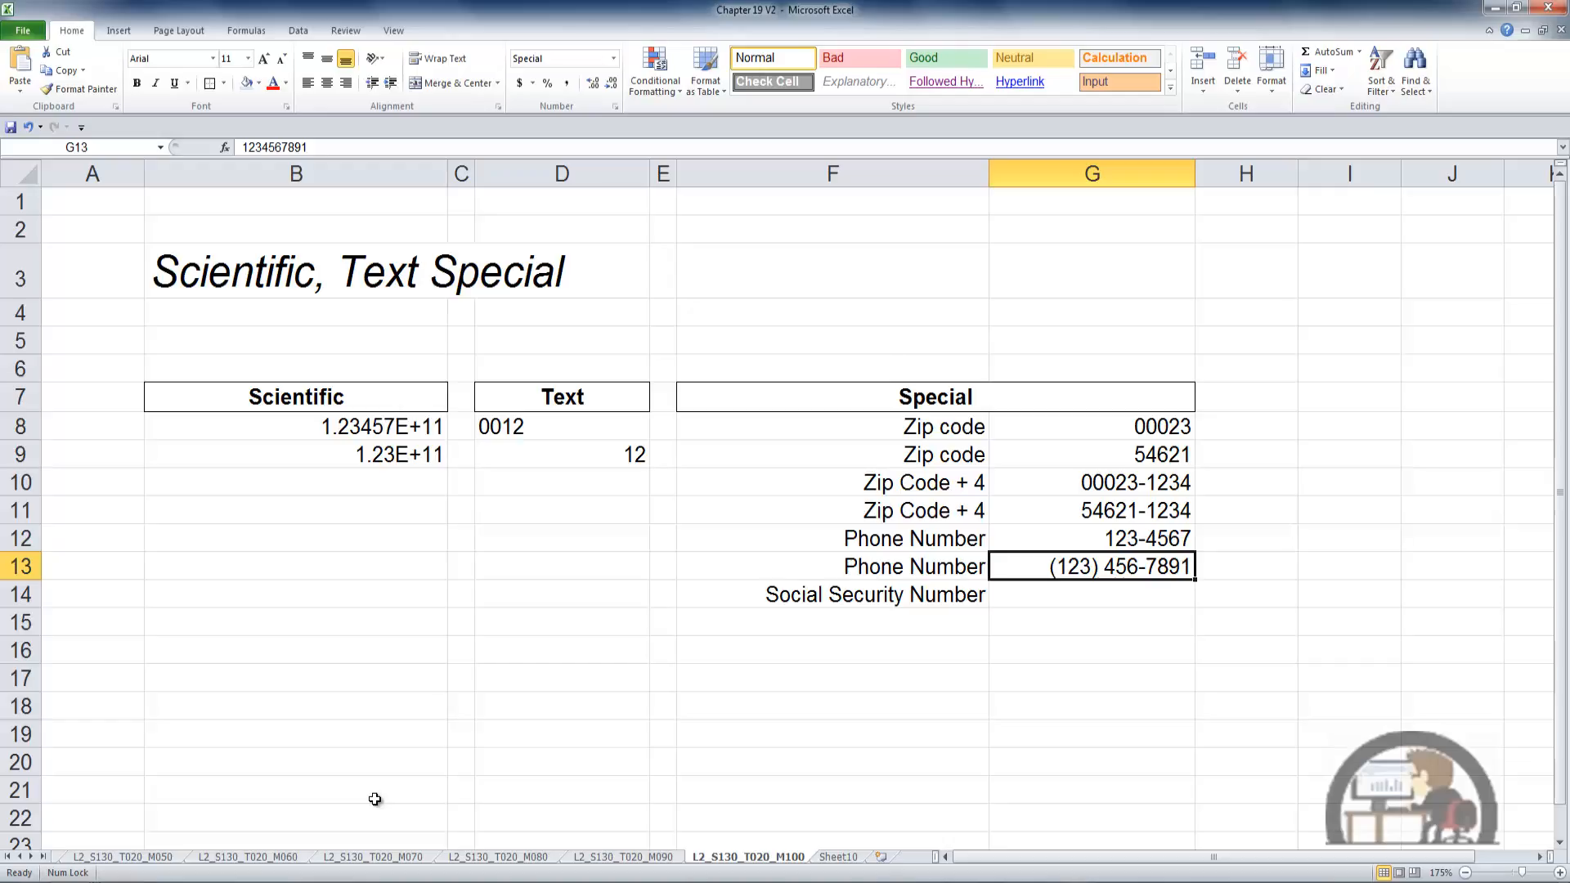
Step: Enter a nine-digit social security number without separators in the Social Security Number cell, G14
key("Down")
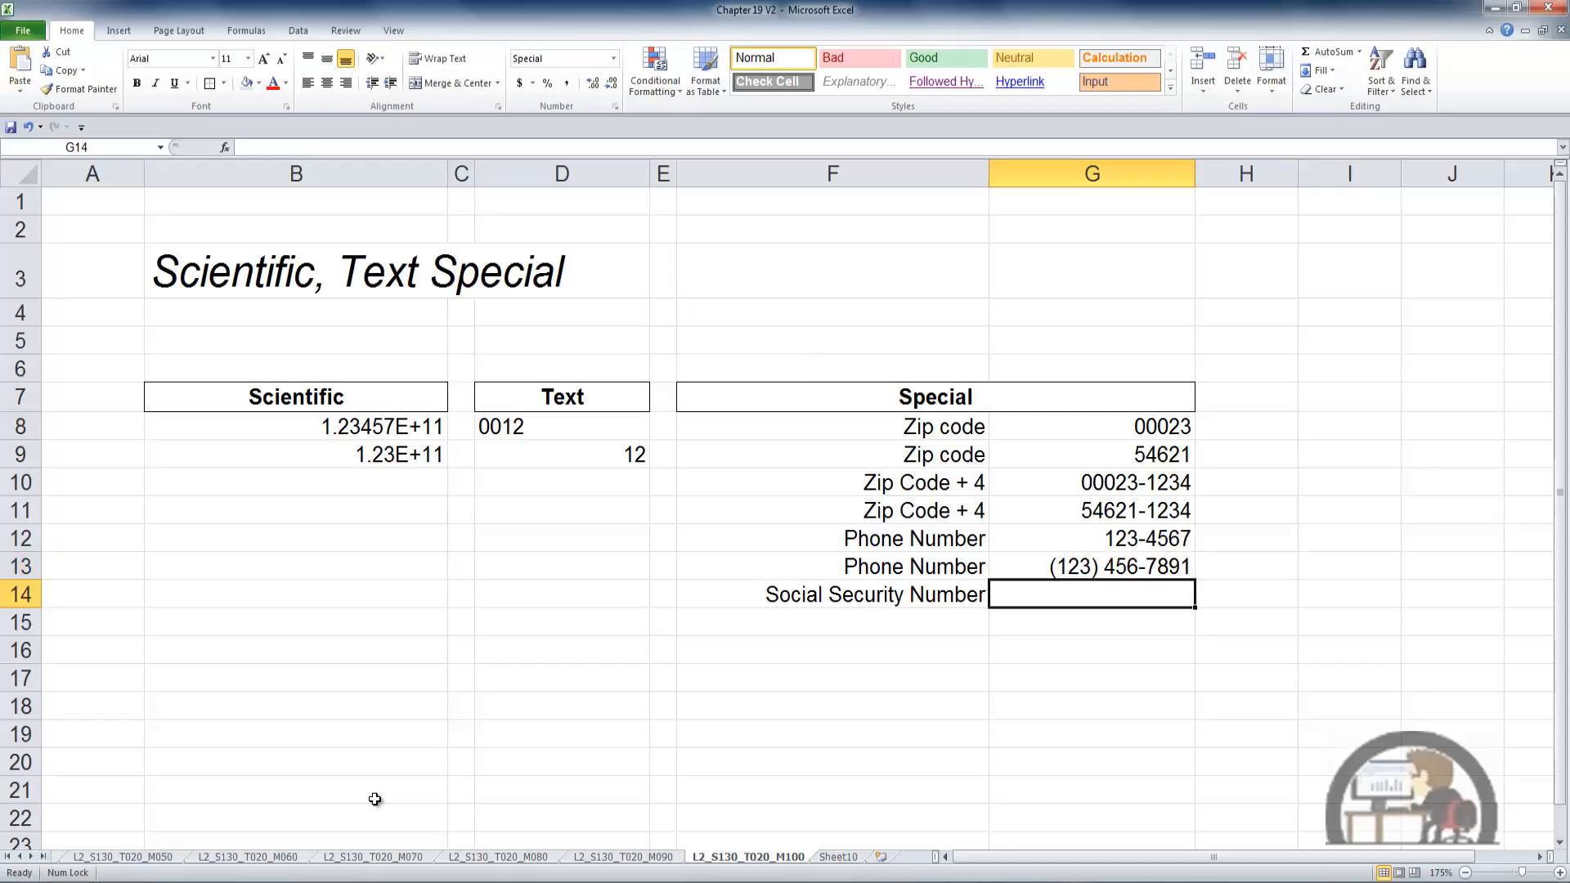
type("123")
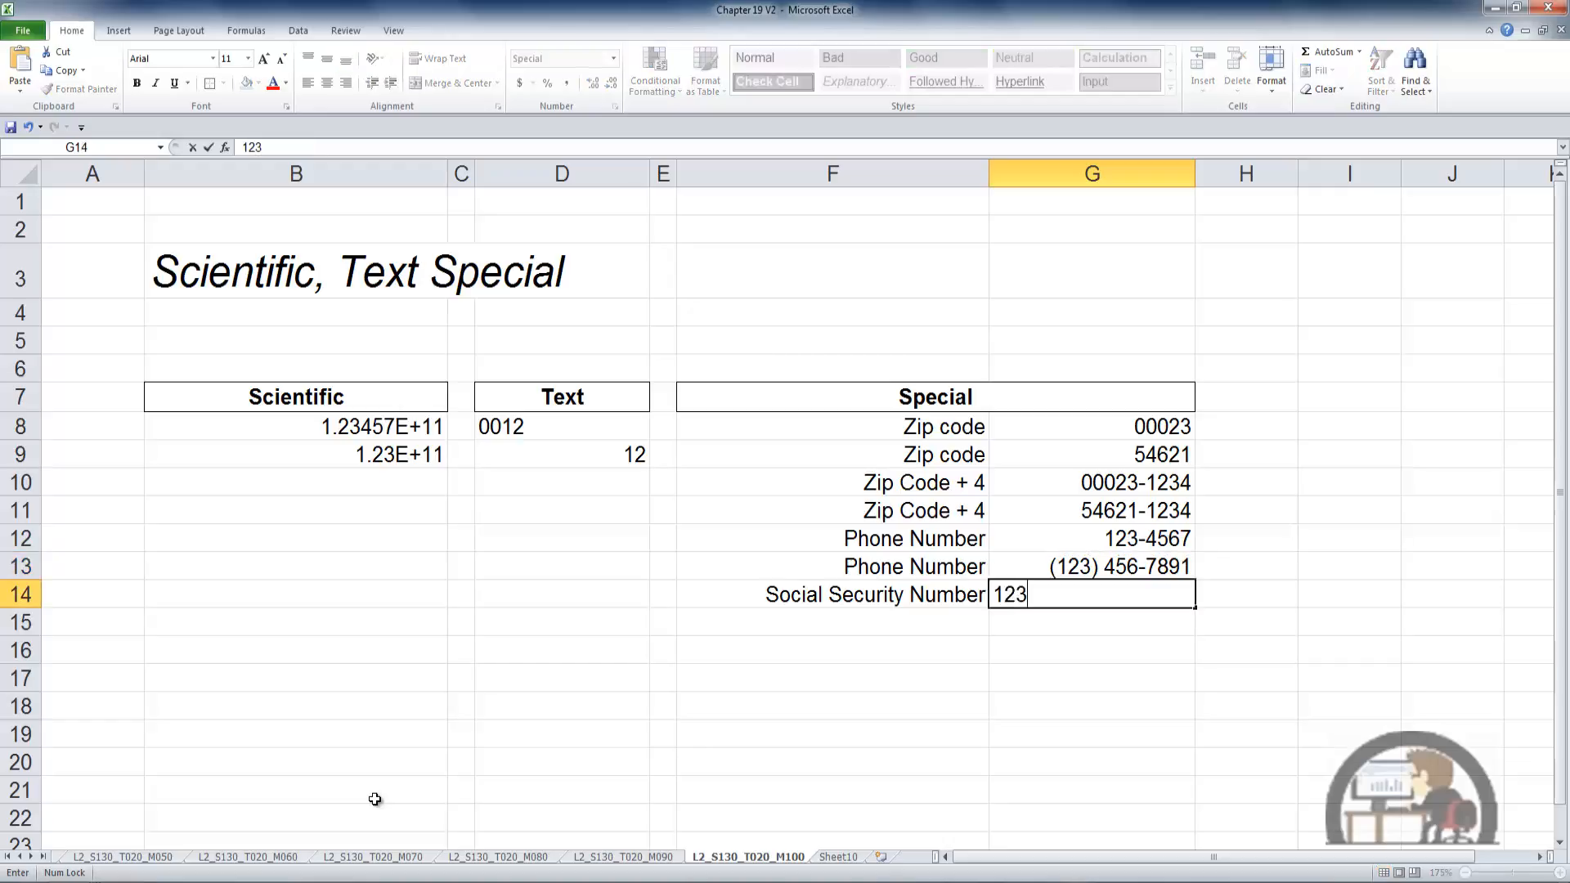
type("456789")
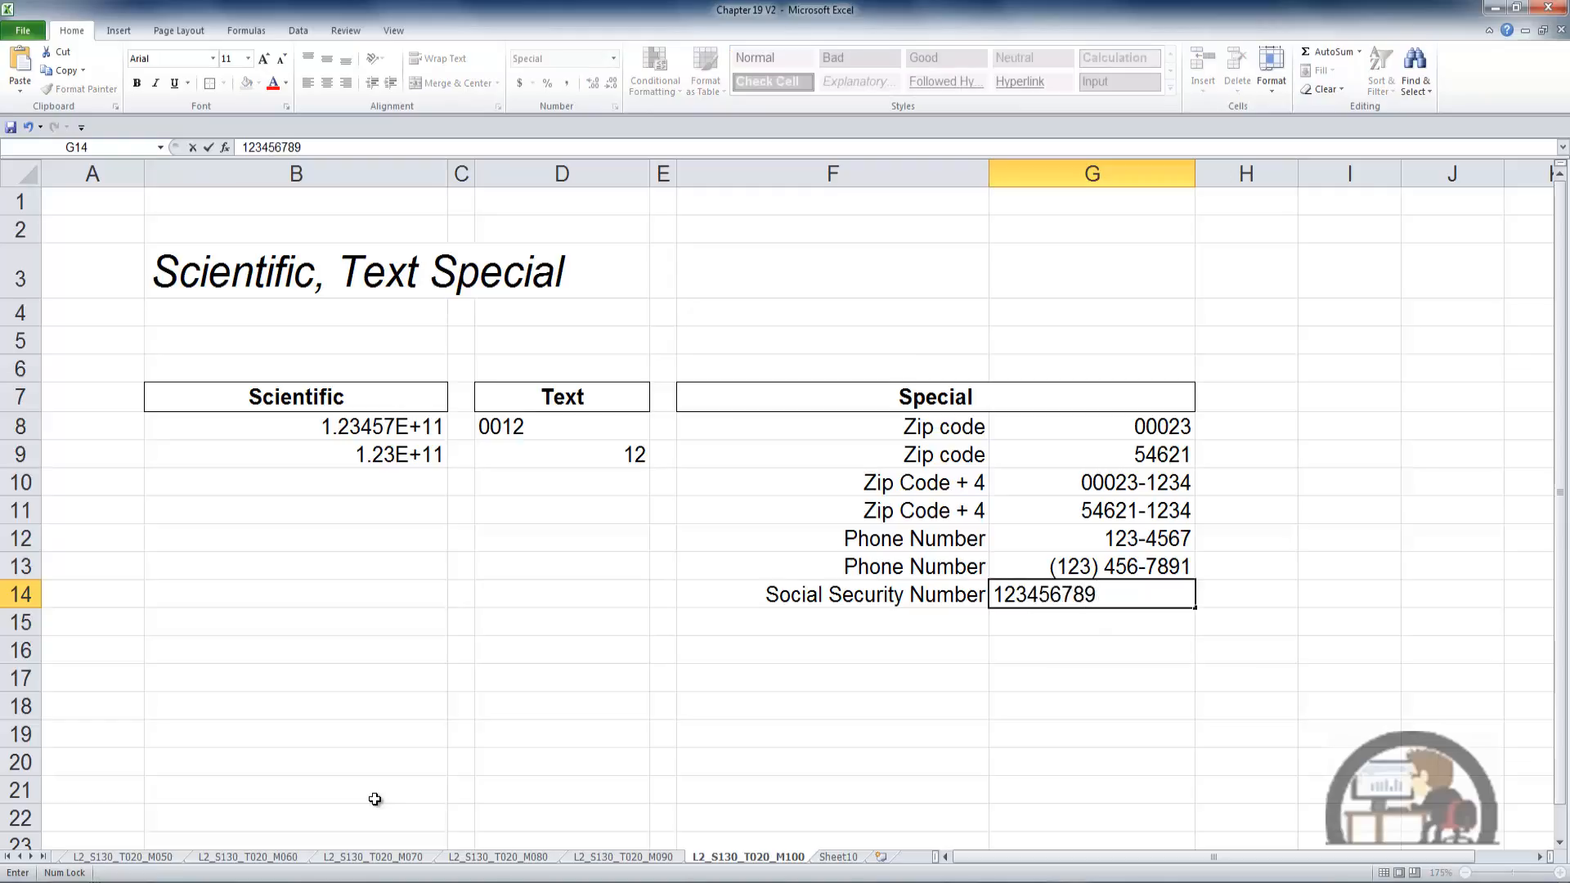
key("ctrl+Return")
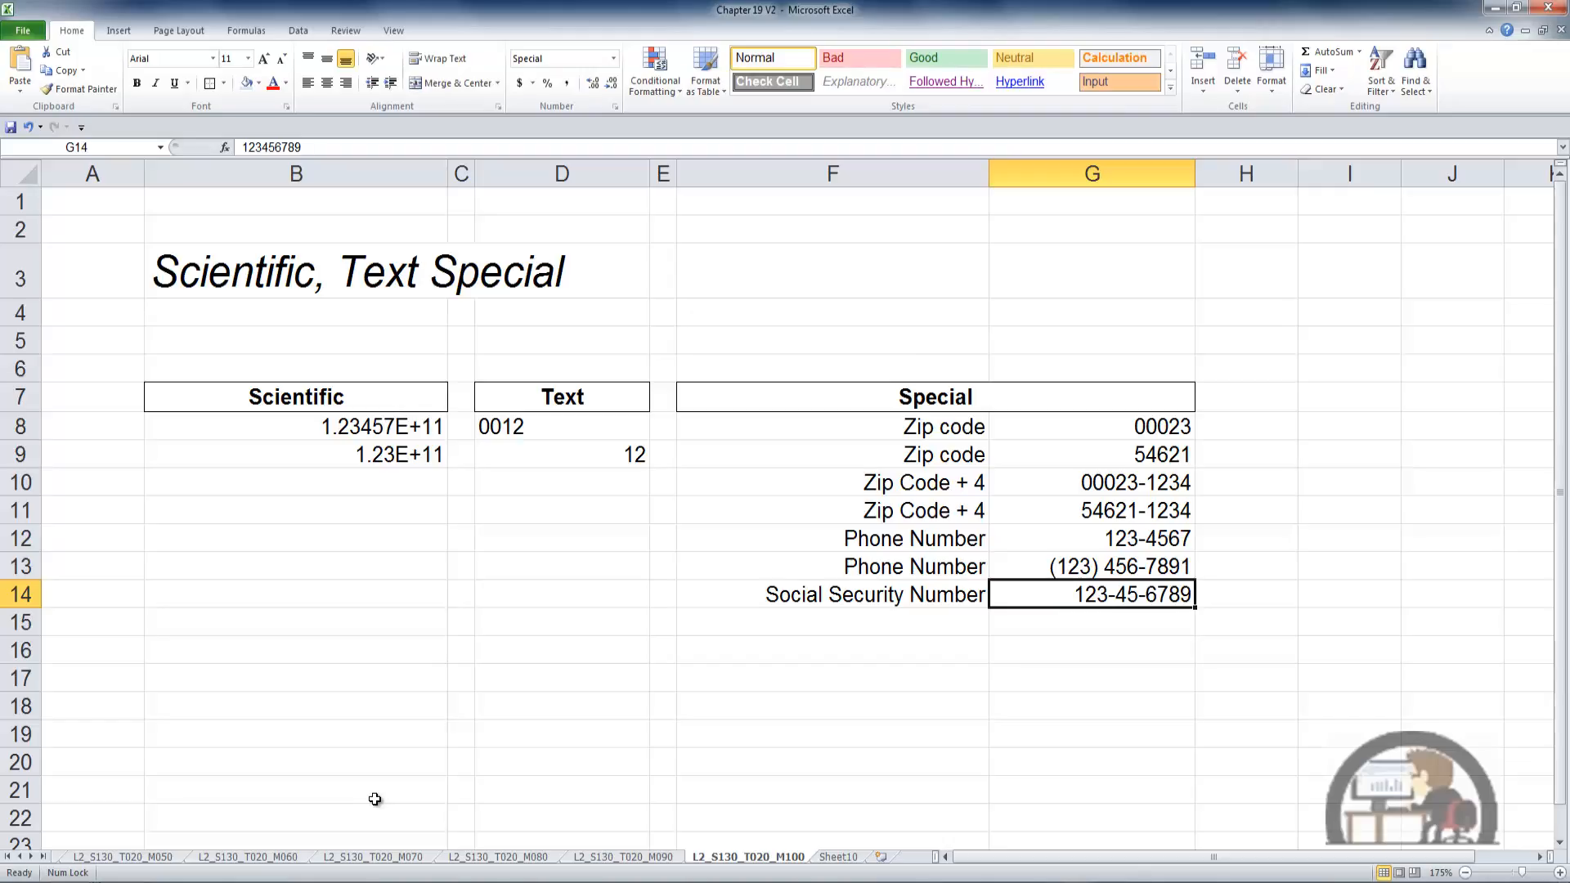
Step: Total the Special example values in G8:G14 into G15 with AutoSum, and clear that total from G15
left_click_drag(1142, 432, 1145, 615)
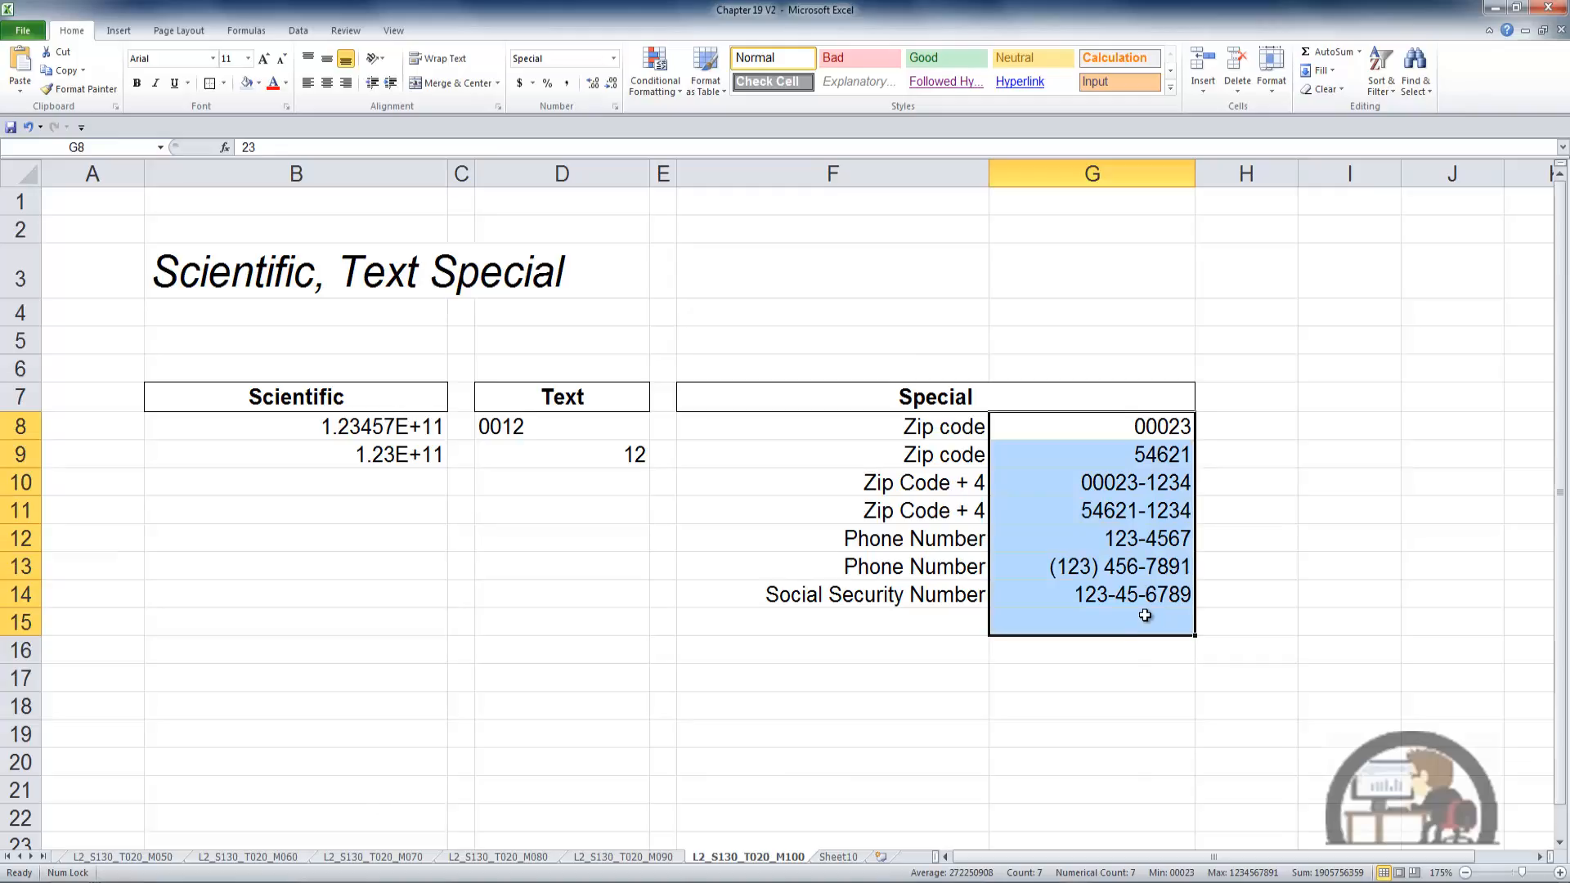
left_click(1338, 49)
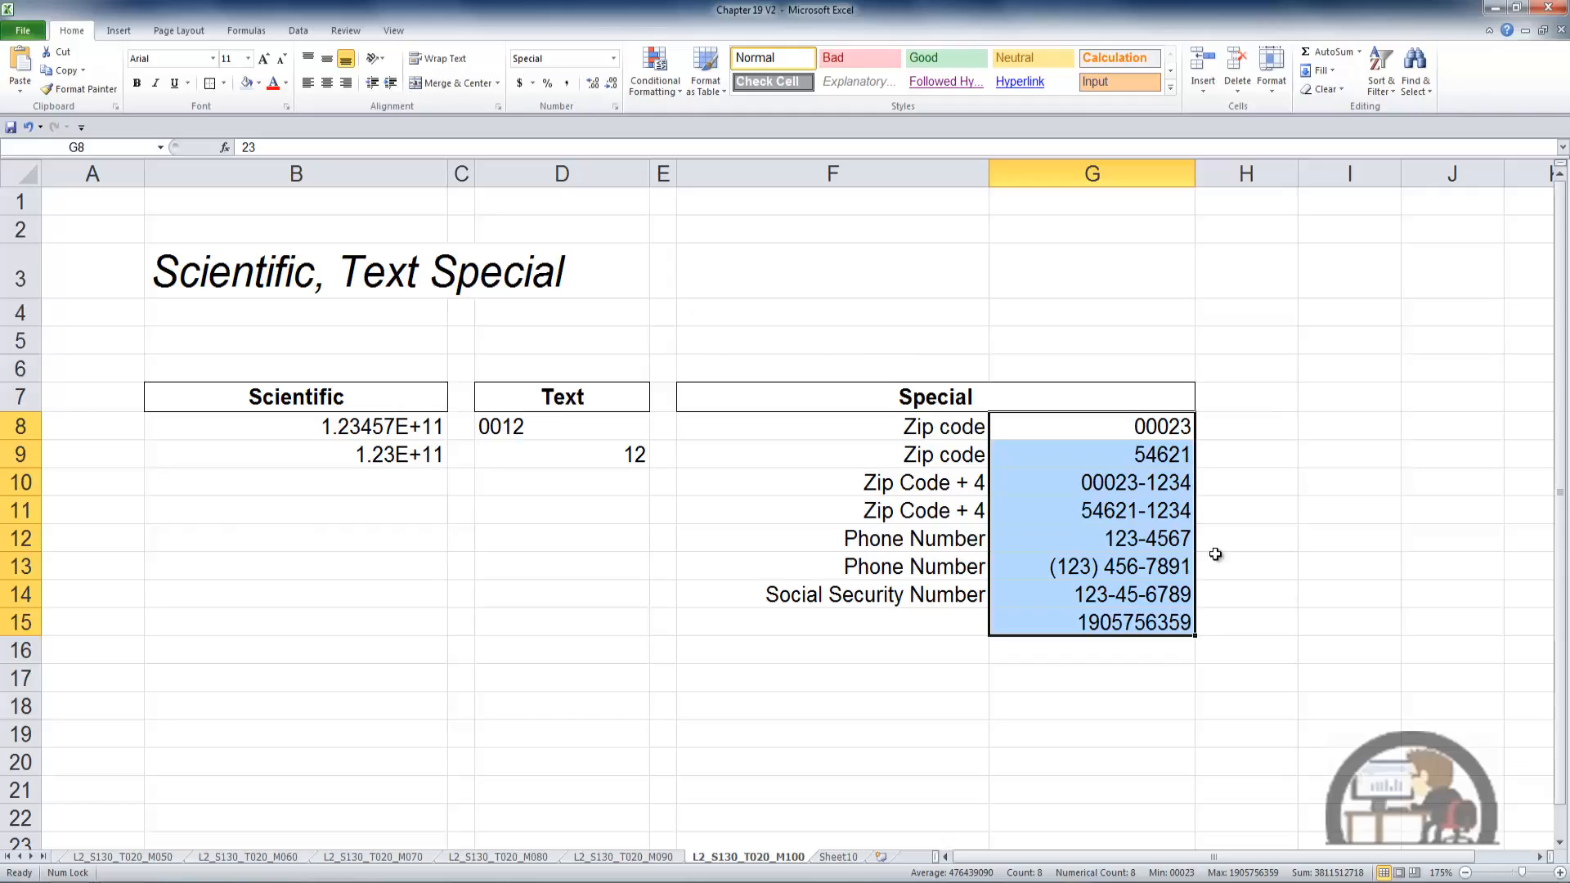
left_click(1168, 626)
key("Delete")
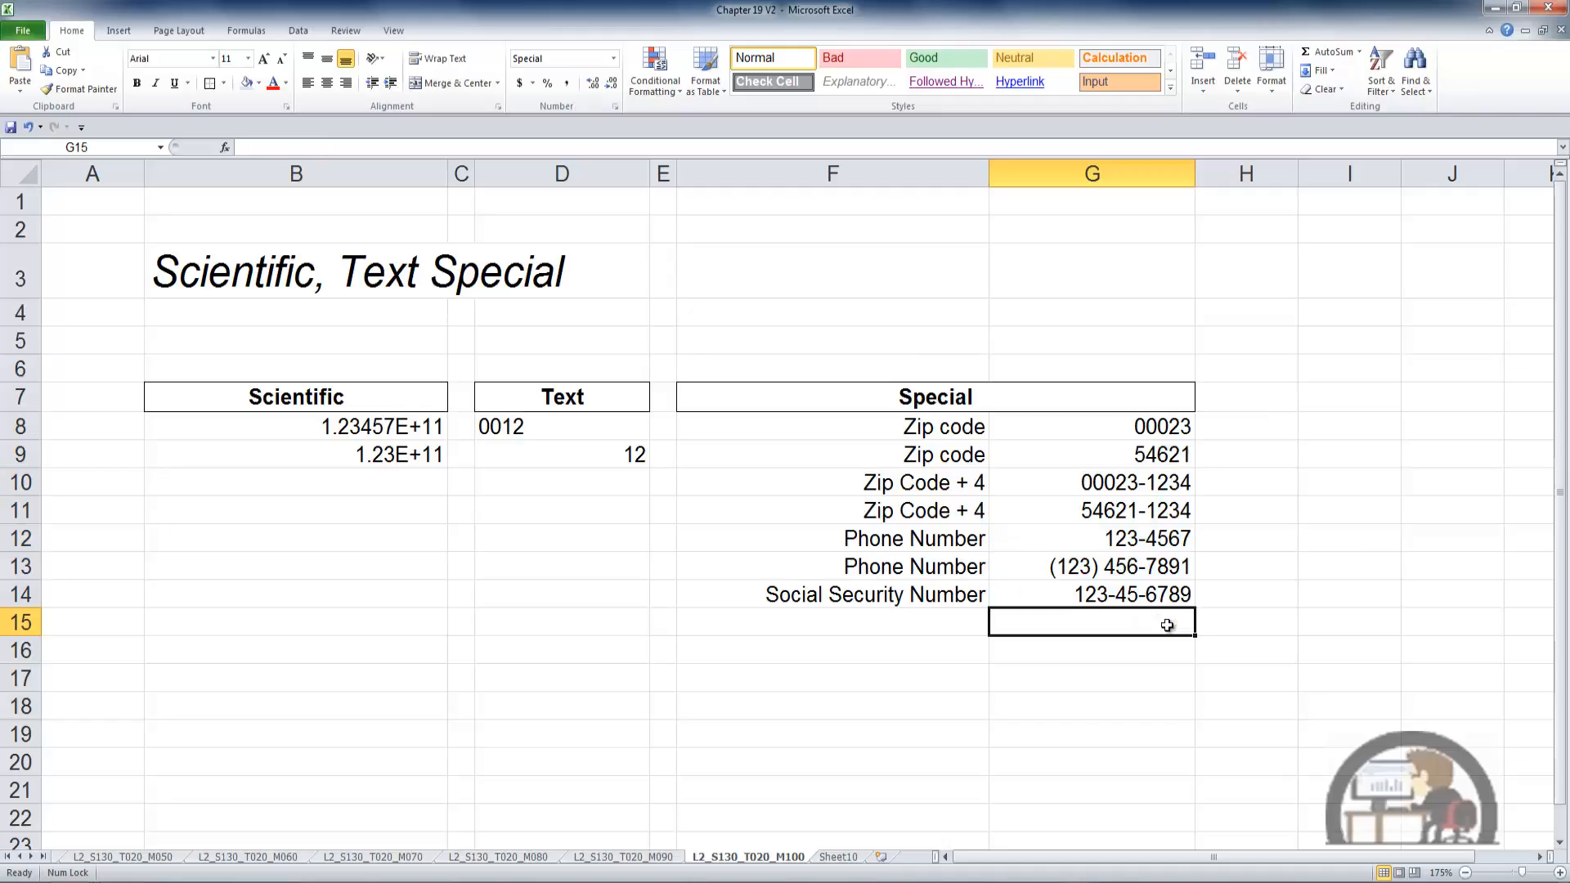